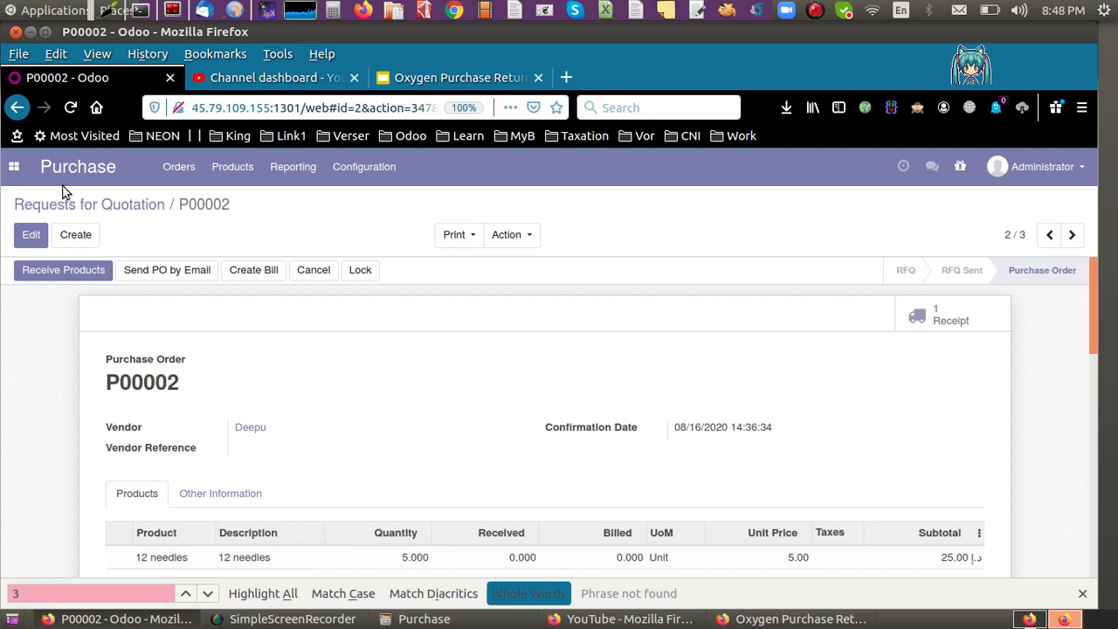
Step: Open the 80,344.00 purchase order from the requests for quotation list and duplicate it
left_click(75, 205)
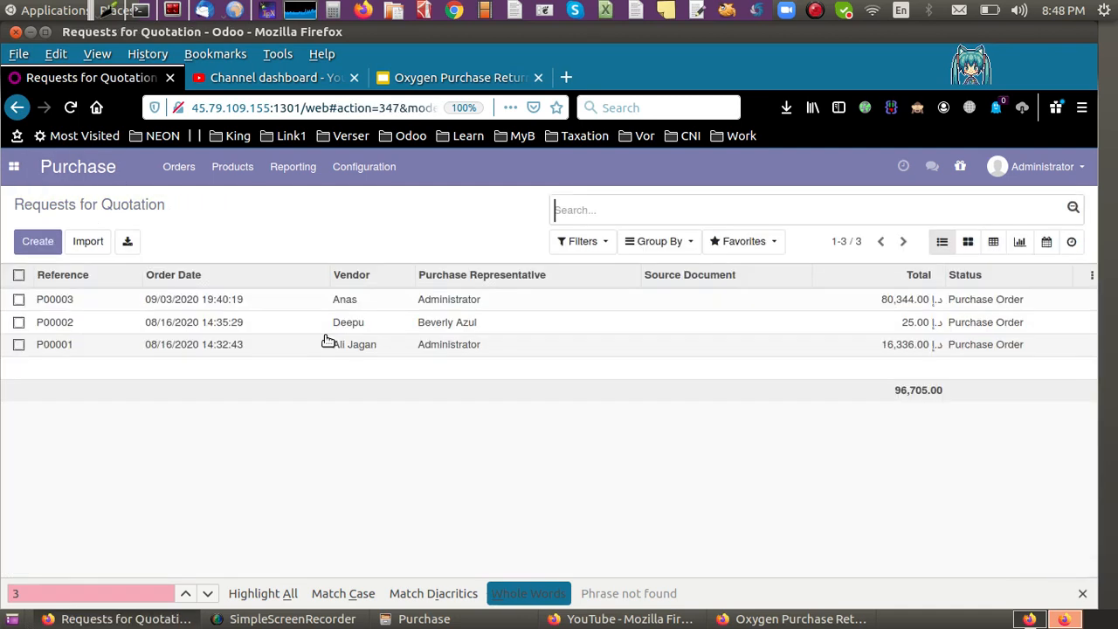
left_click(452, 302)
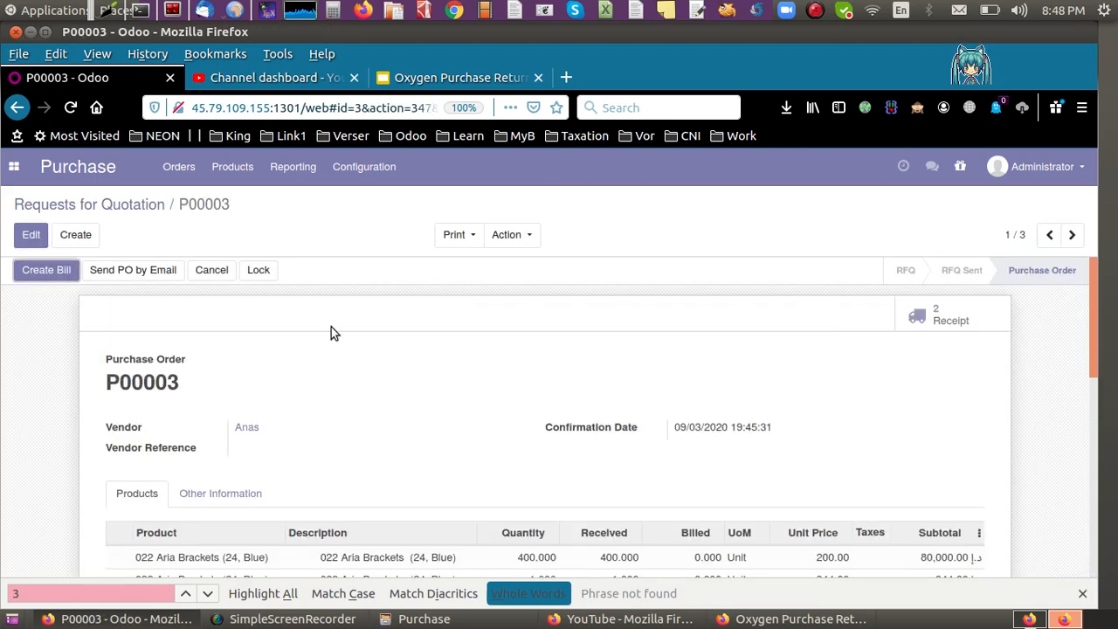
left_click(523, 239)
left_click(525, 289)
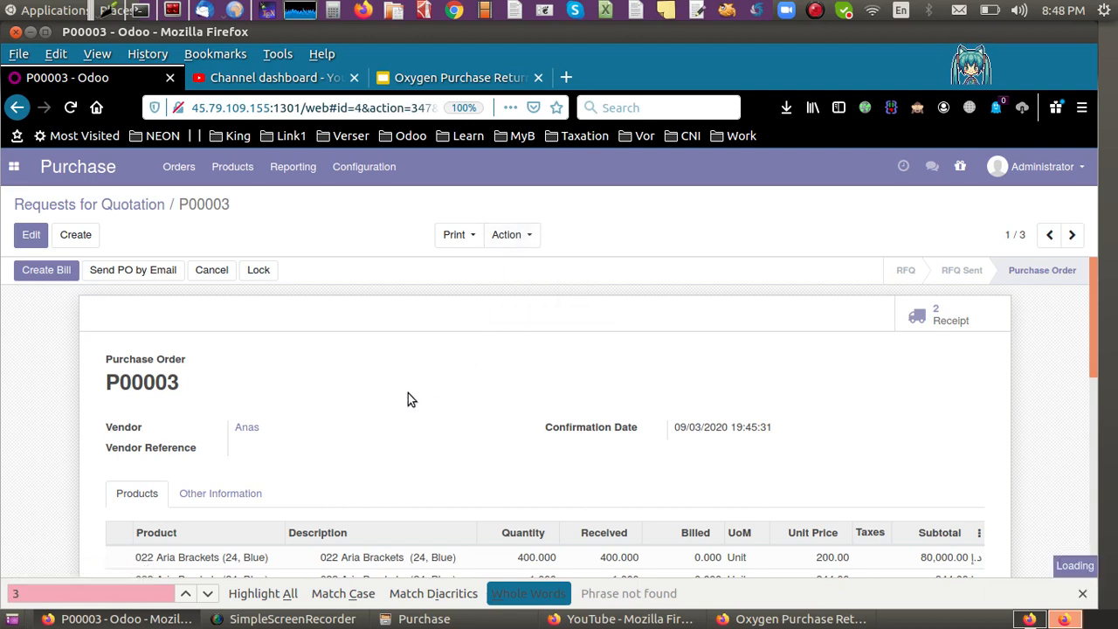
Step: Change the second product line of the duplicated order to 12 needles with a quantity of 200
left_click_drag(1091, 369, 1078, 449)
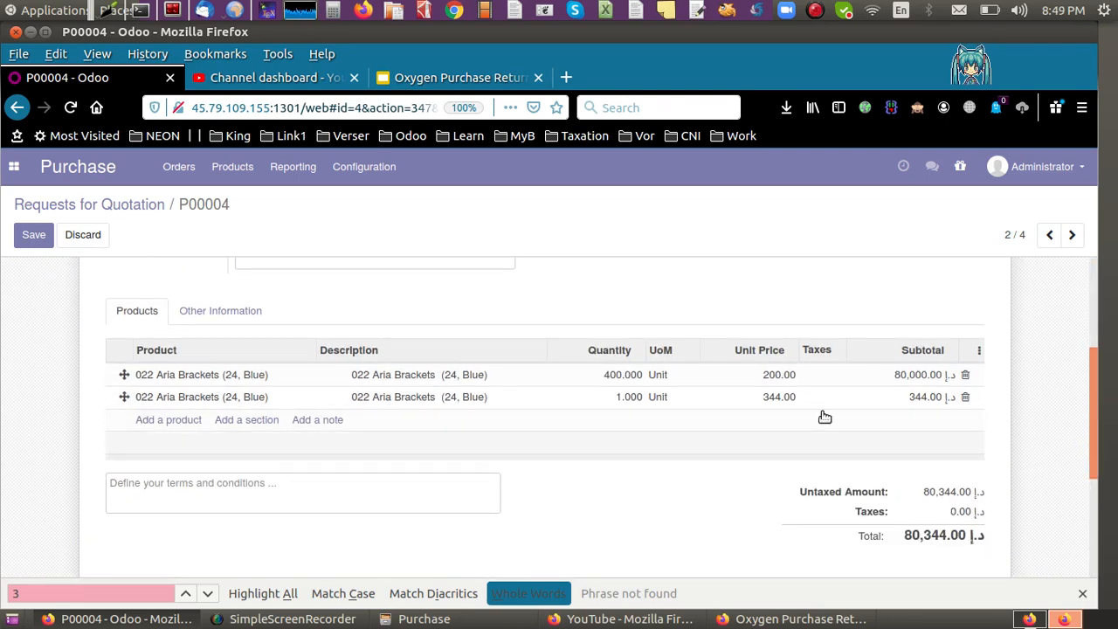
left_click(206, 401)
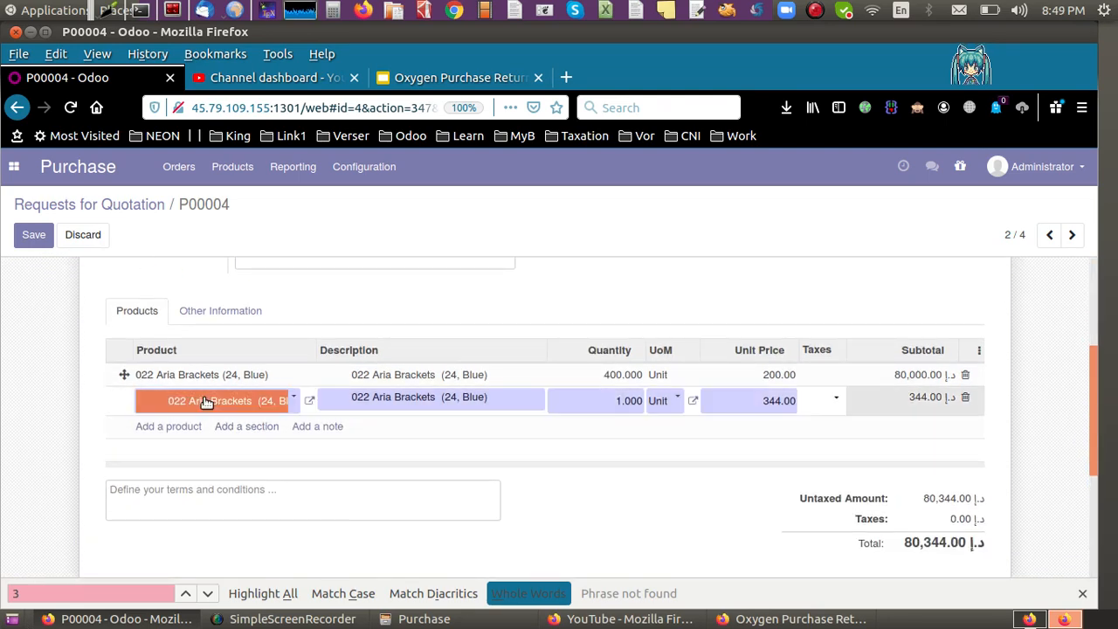
left_click(215, 401)
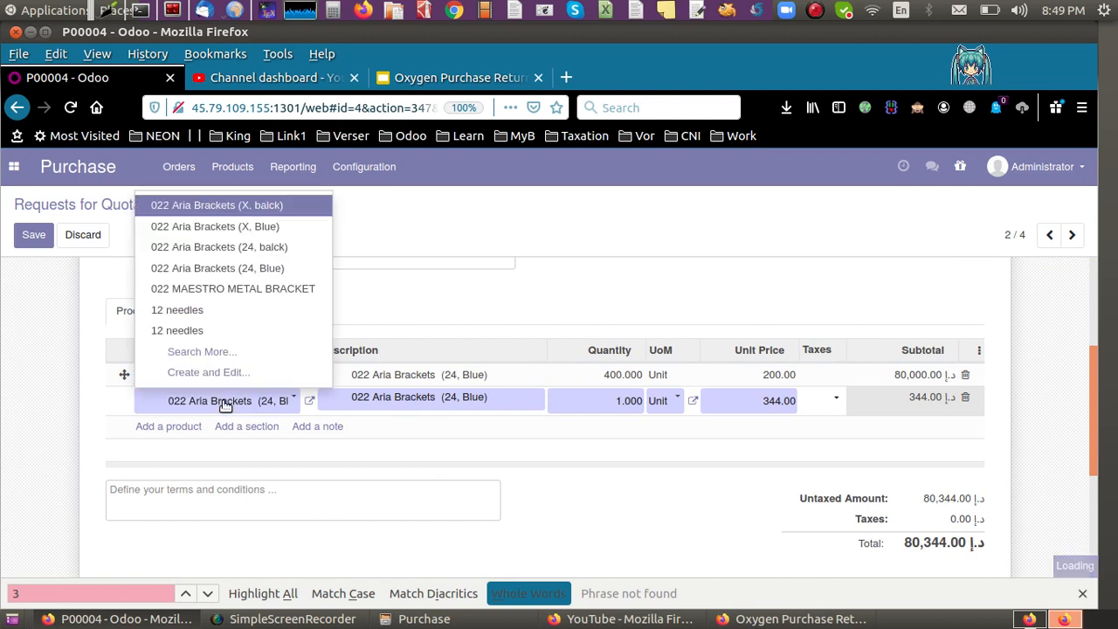
left_click(216, 313)
left_click(606, 399)
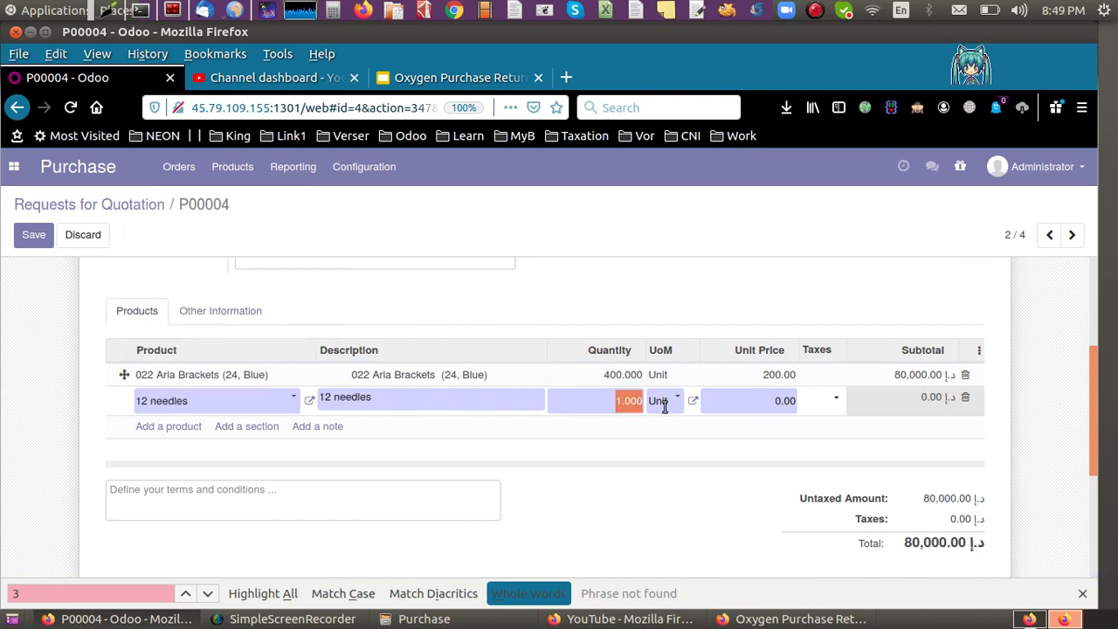
type("200")
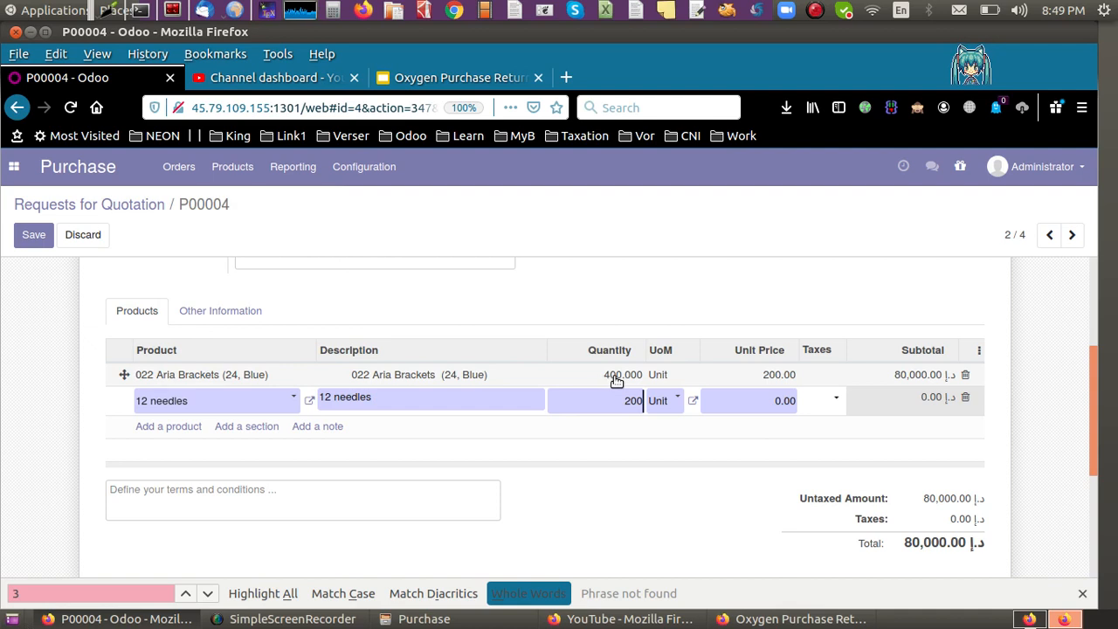
left_click_drag(619, 400, 949, 325)
Step: Confirm the duplicated quotation as a purchase order and check its product lines
left_click_drag(1099, 361, 1098, 288)
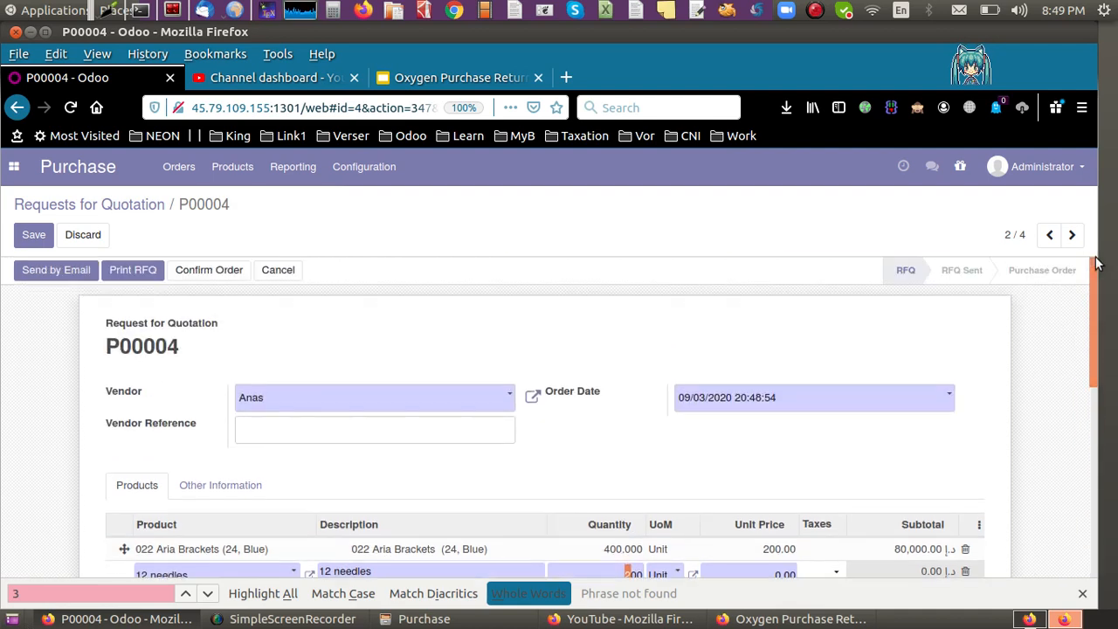
left_click(186, 270)
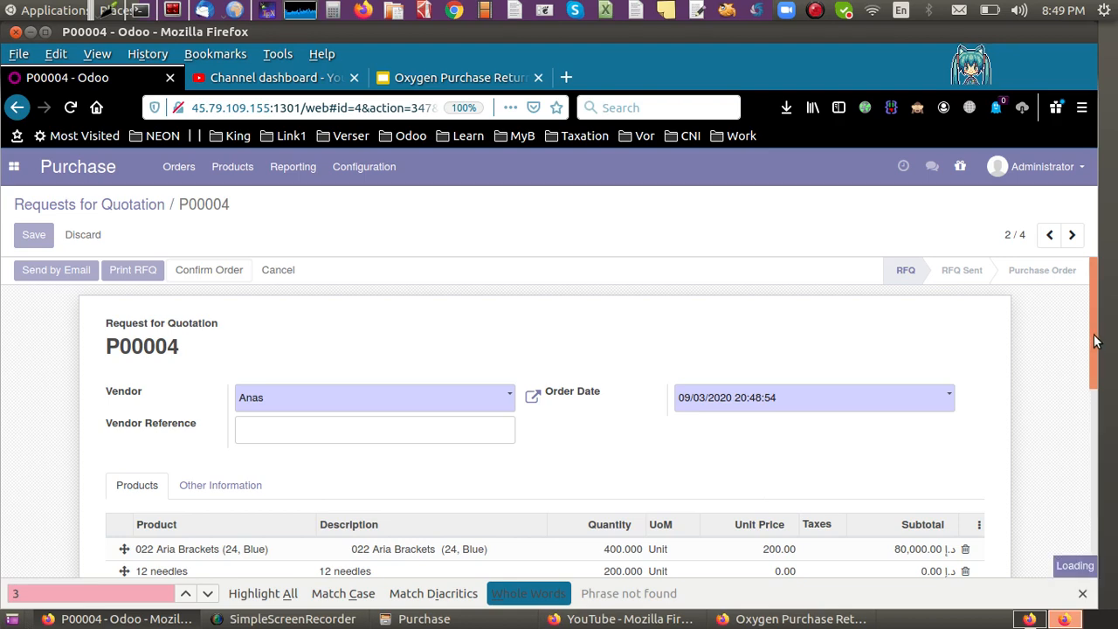
left_click_drag(1097, 340, 1084, 409)
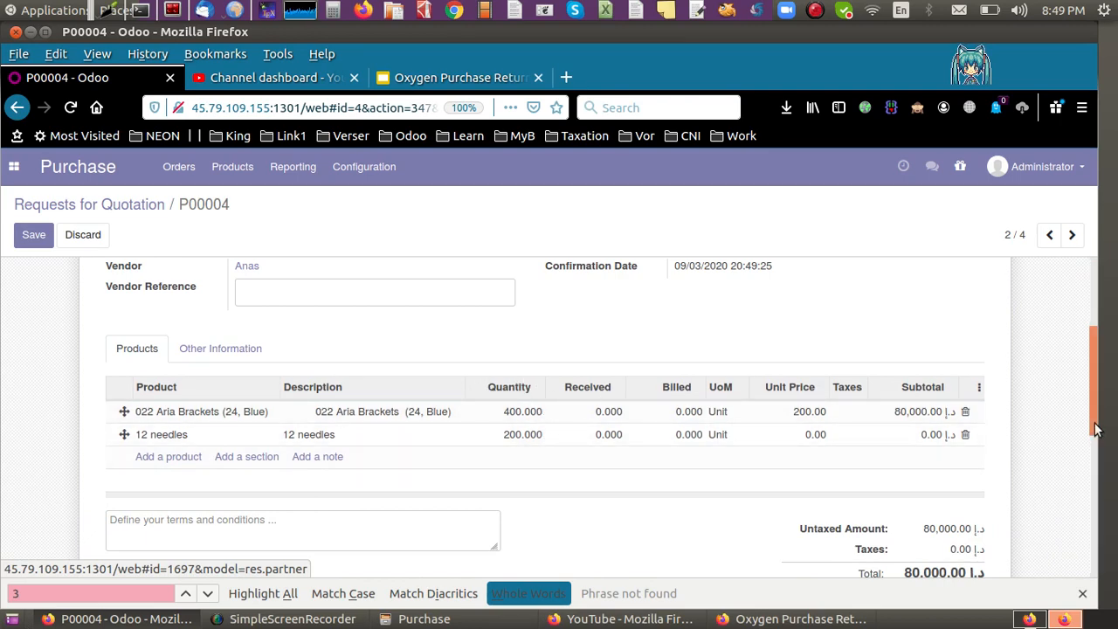
mouse_move(1096, 428)
left_mouse_down()
mouse_move(1099, 343)
mouse_move(1099, 425)
left_mouse_up()
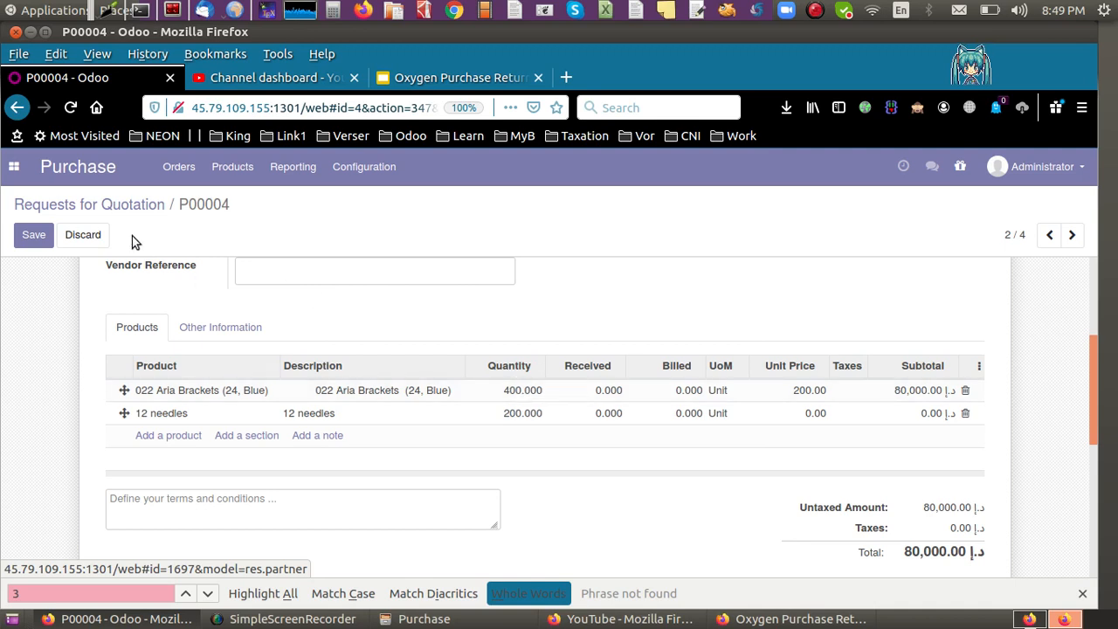
Step: Reopen the newly confirmed 80,000.00 order from the quotations list and open its product receipt for editing
left_click(110, 207)
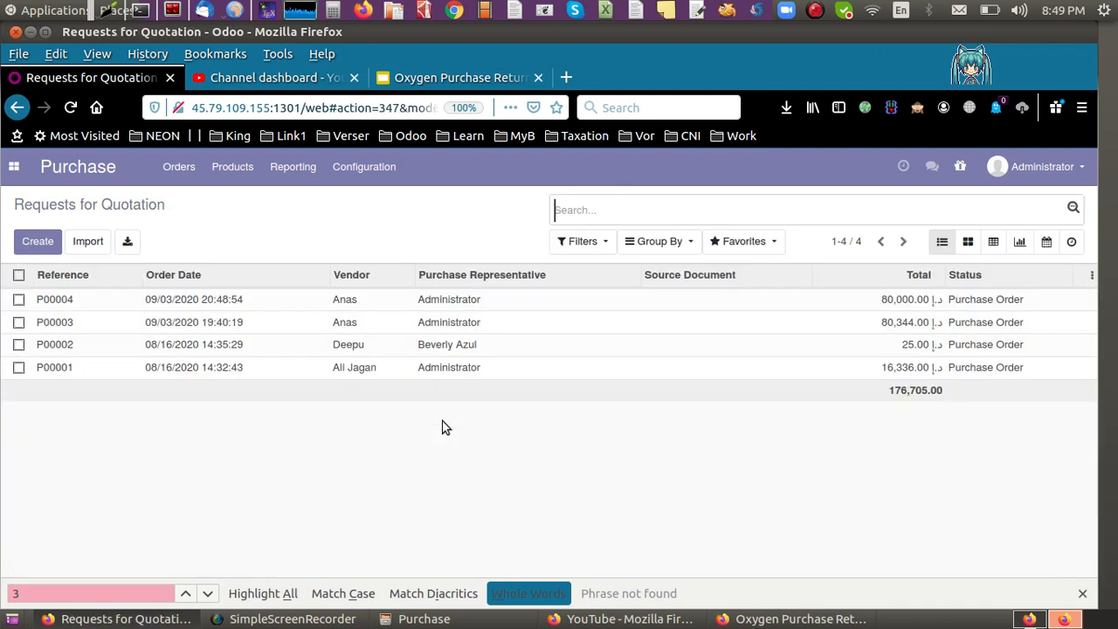
left_click(249, 303)
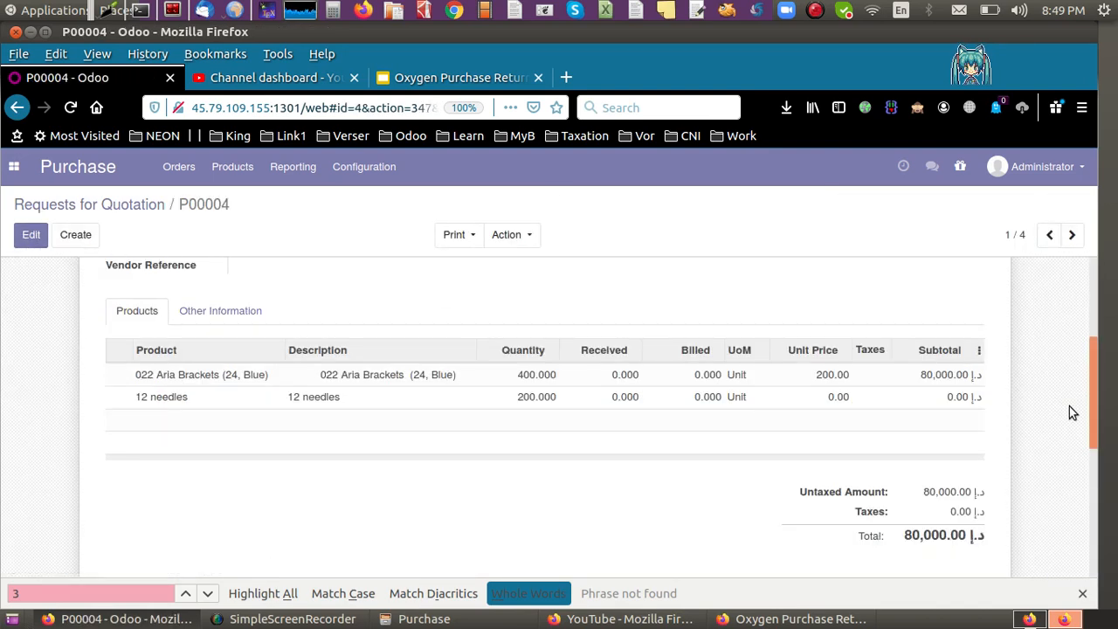
left_click_drag(1096, 420, 1099, 331)
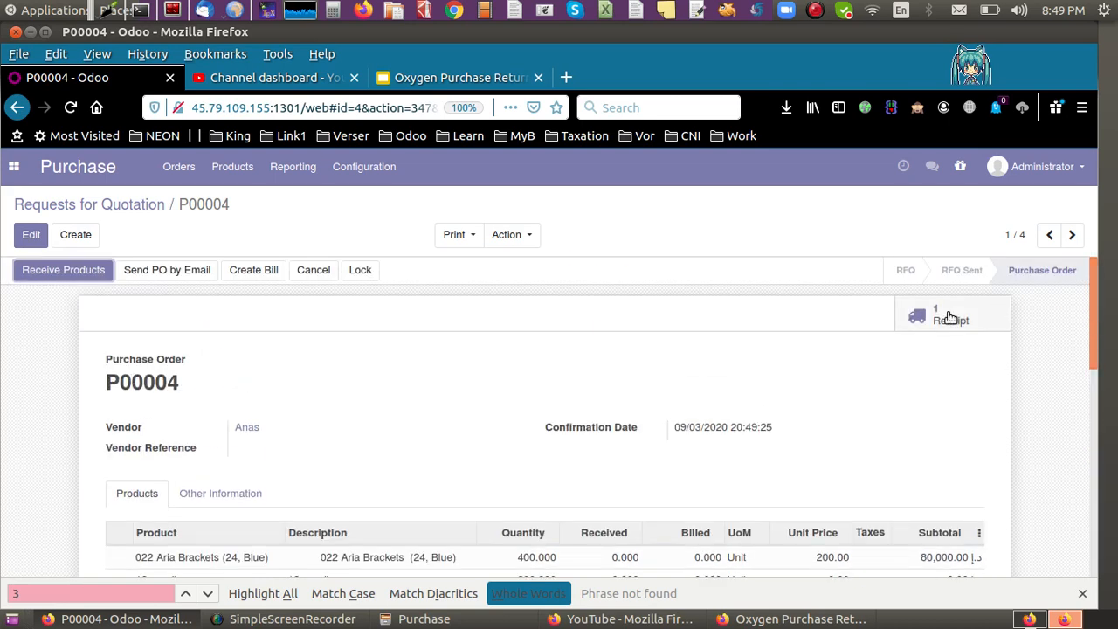
left_click(63, 272)
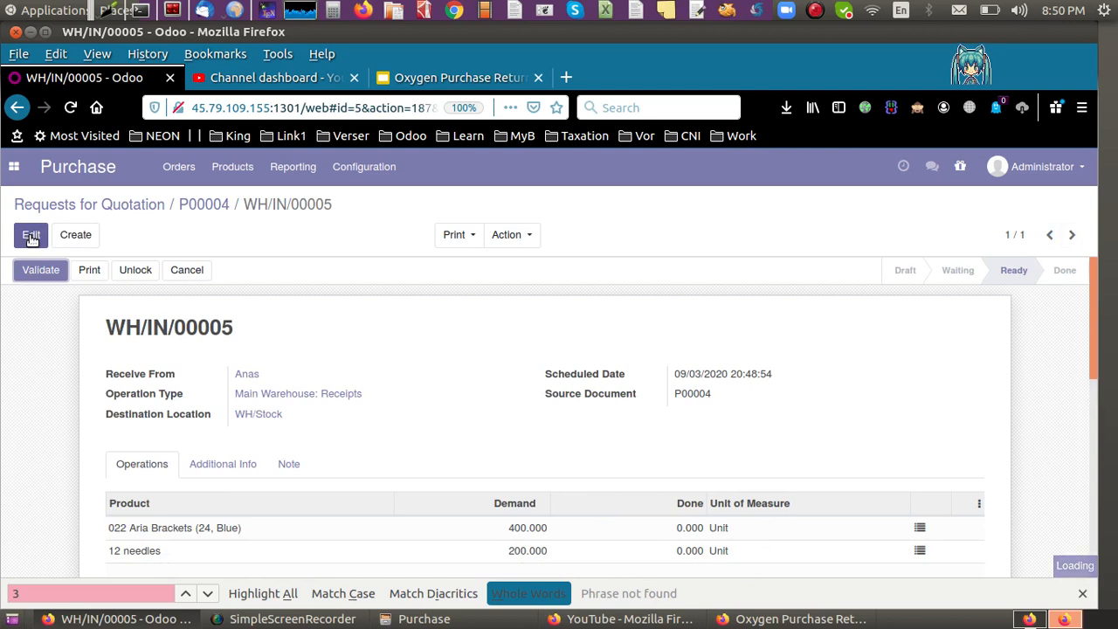
left_click(31, 238)
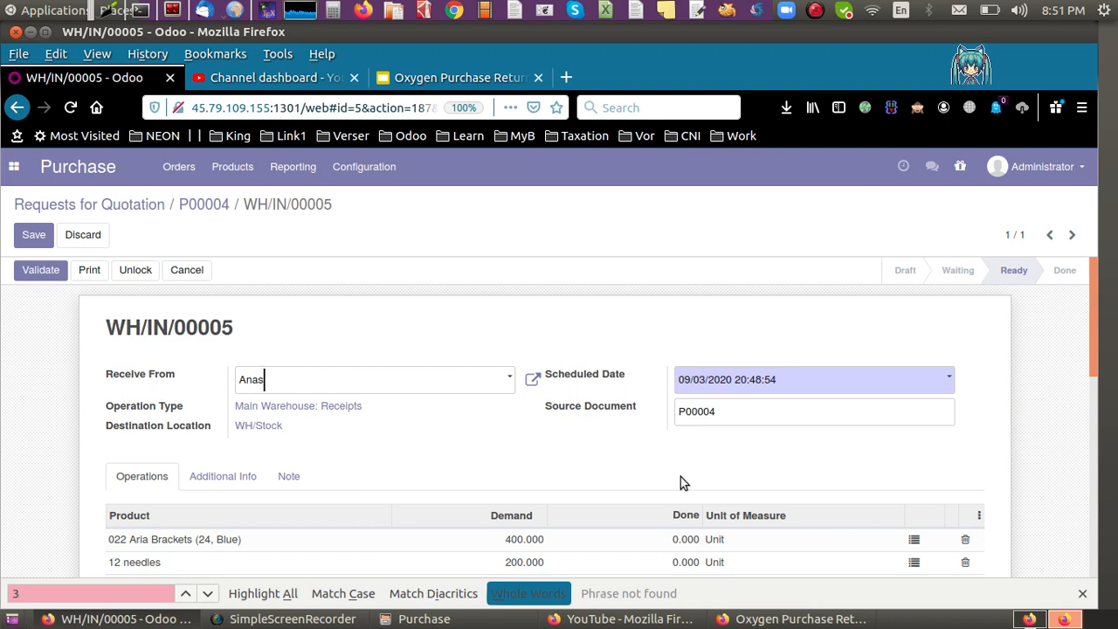
left_click(815, 10)
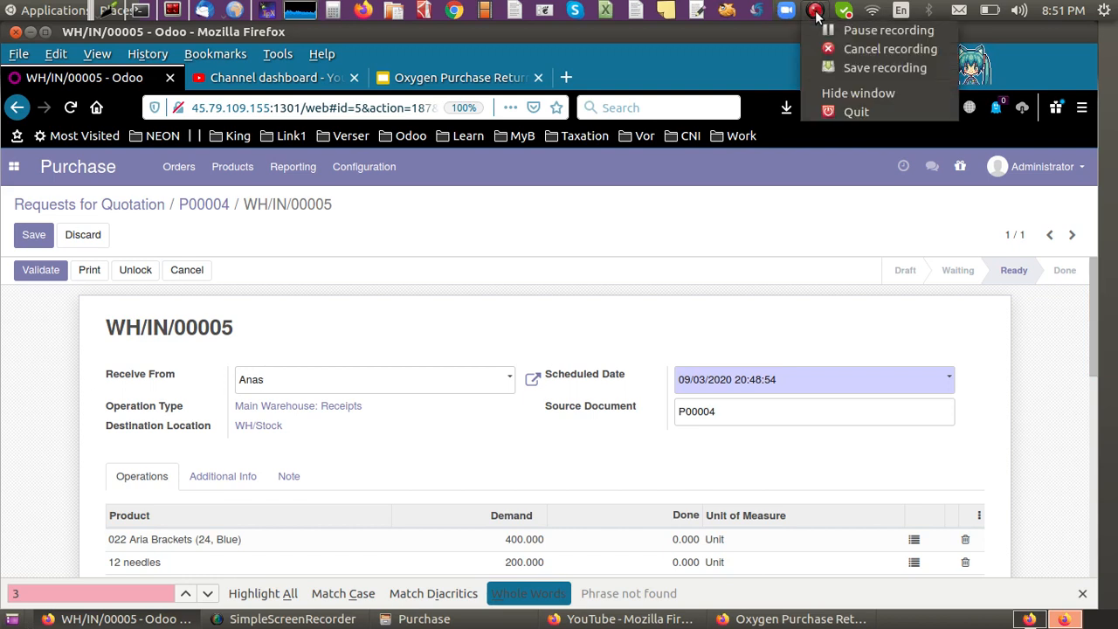
left_click(882, 30)
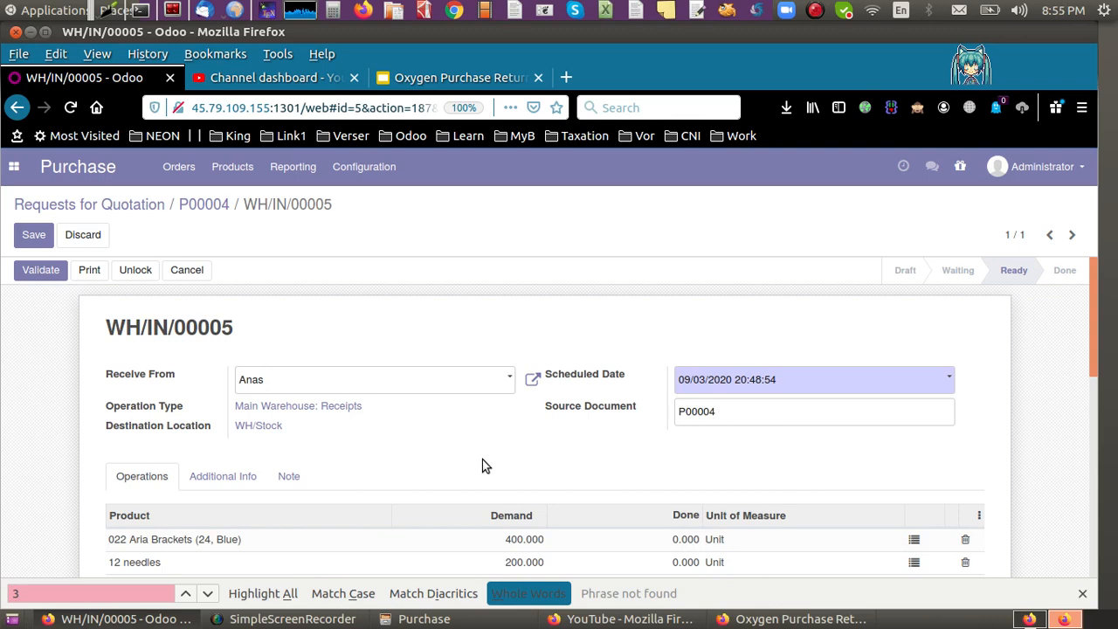
Step: Switch to the Google Slides presentation to read the three Purchase Return cases, and return to the Odoo receipt
left_click(734, 617)
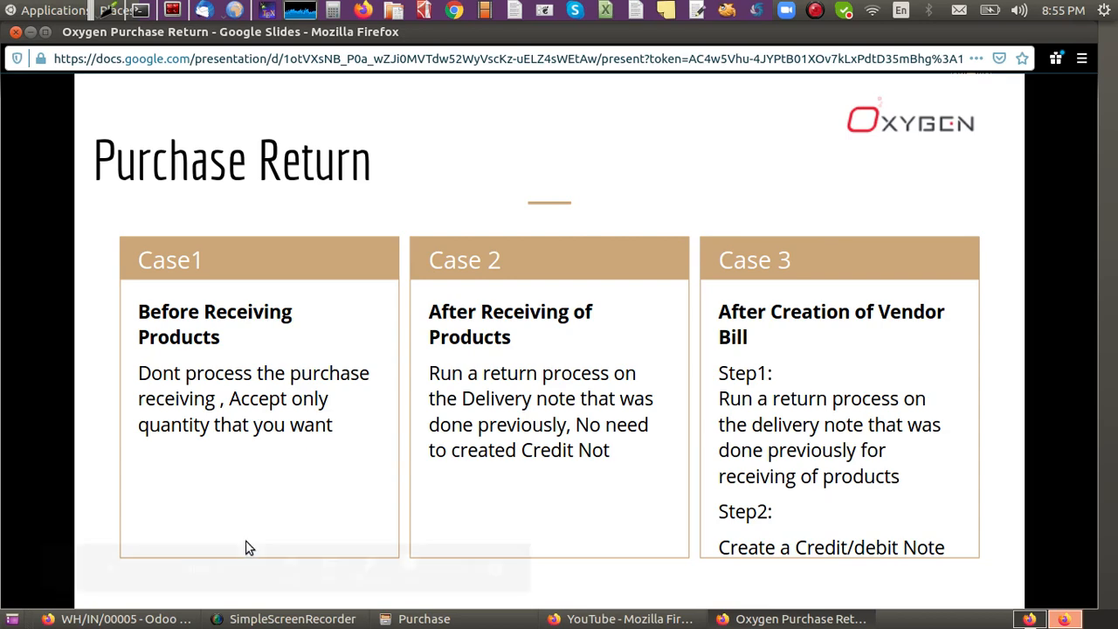
left_click(118, 618)
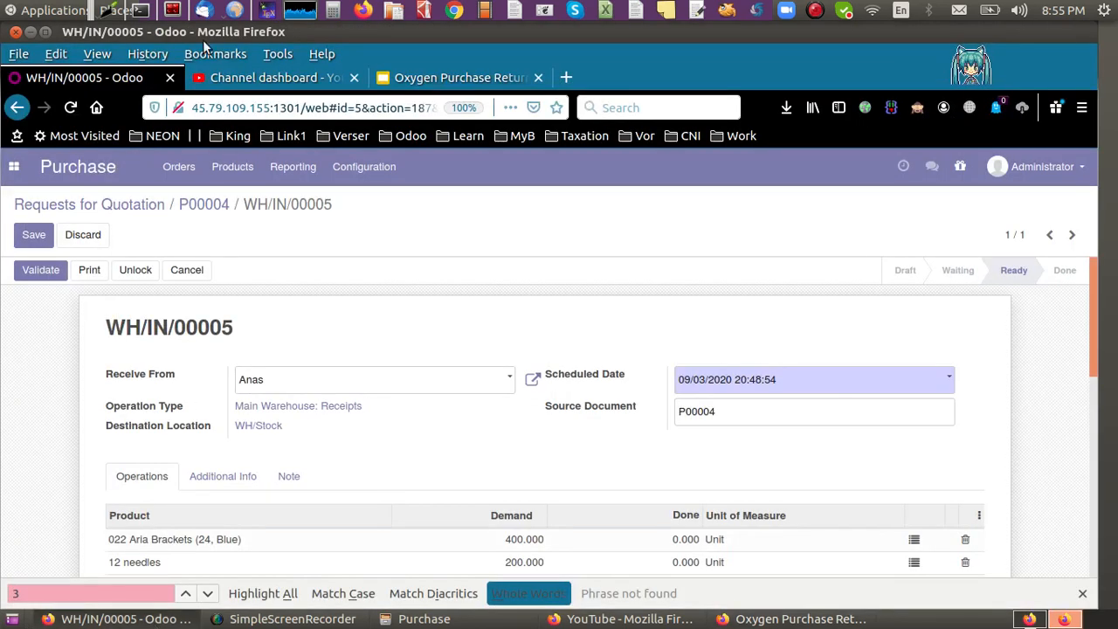
Step: Open the 80,344.00 purchase order and examine the ordered, received and billed quantities of its product lines
left_click(208, 206)
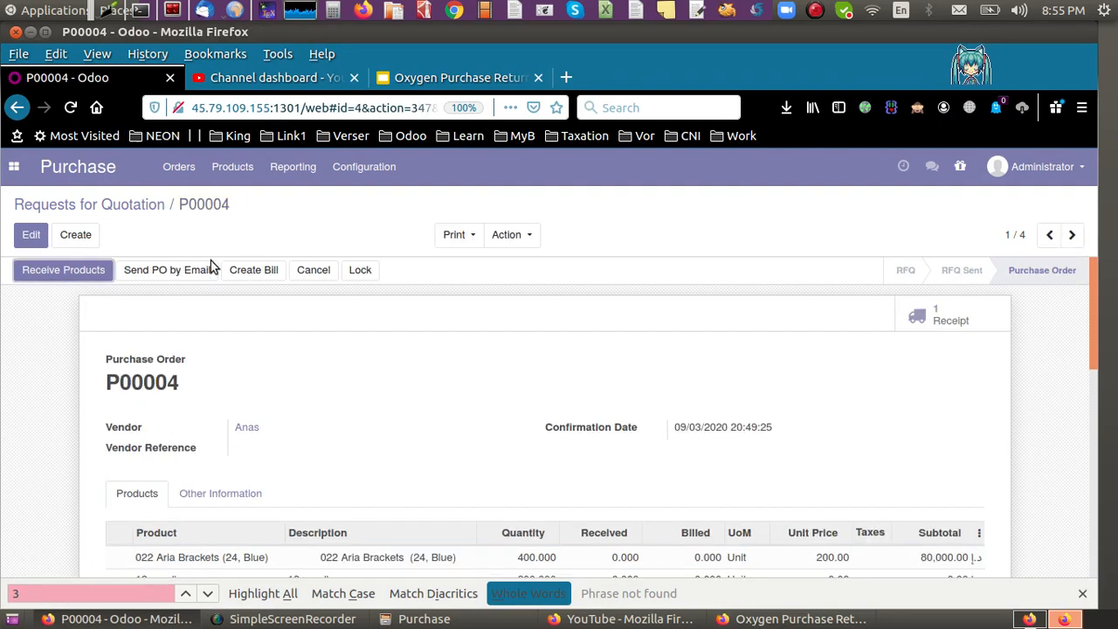
left_click(74, 215)
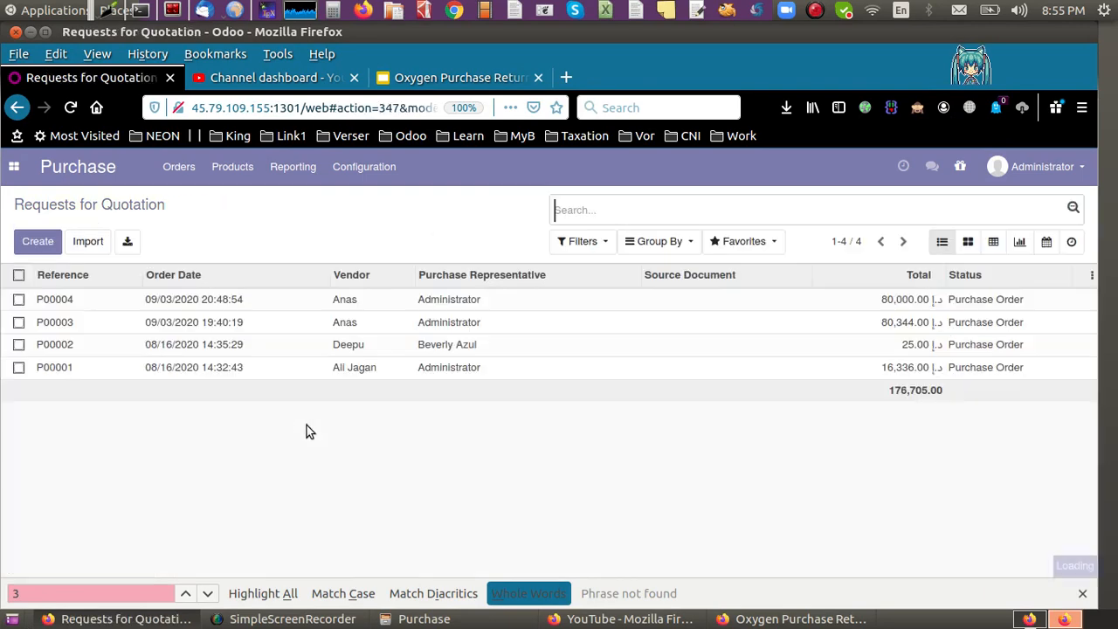
left_click(431, 328)
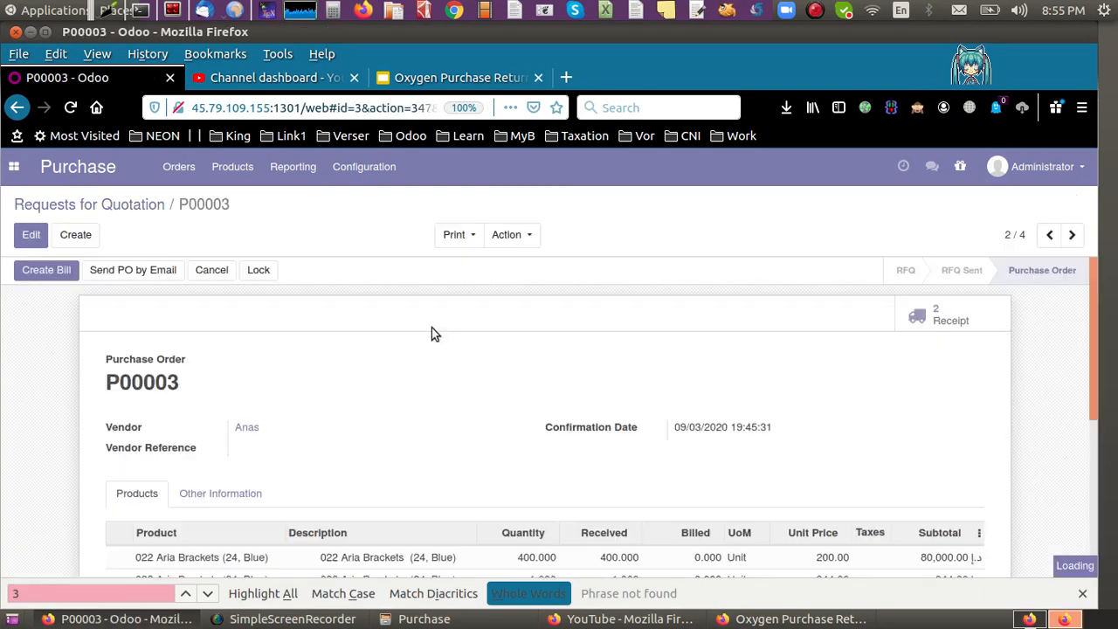
left_click_drag(1091, 367, 1092, 468)
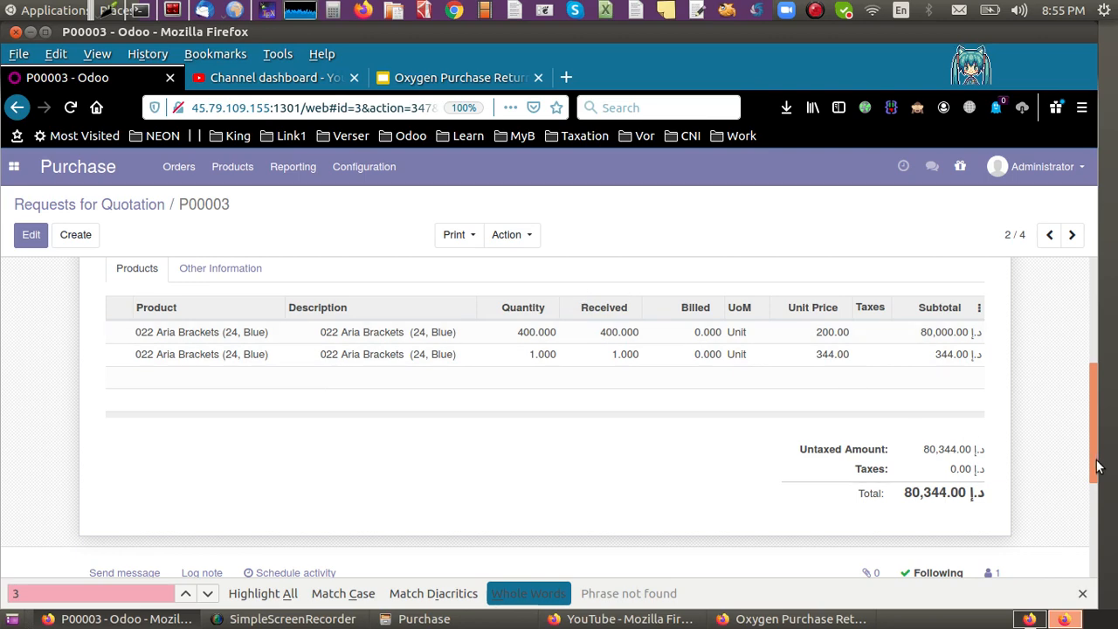
left_click_drag(1097, 468, 1100, 415)
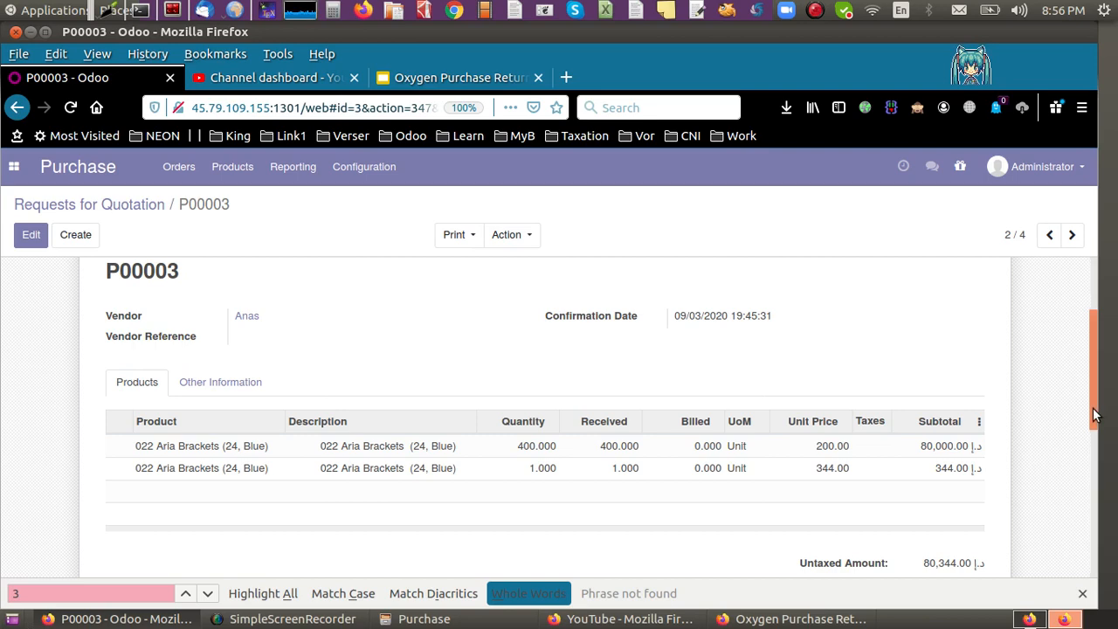
left_click_drag(1096, 415, 1096, 304)
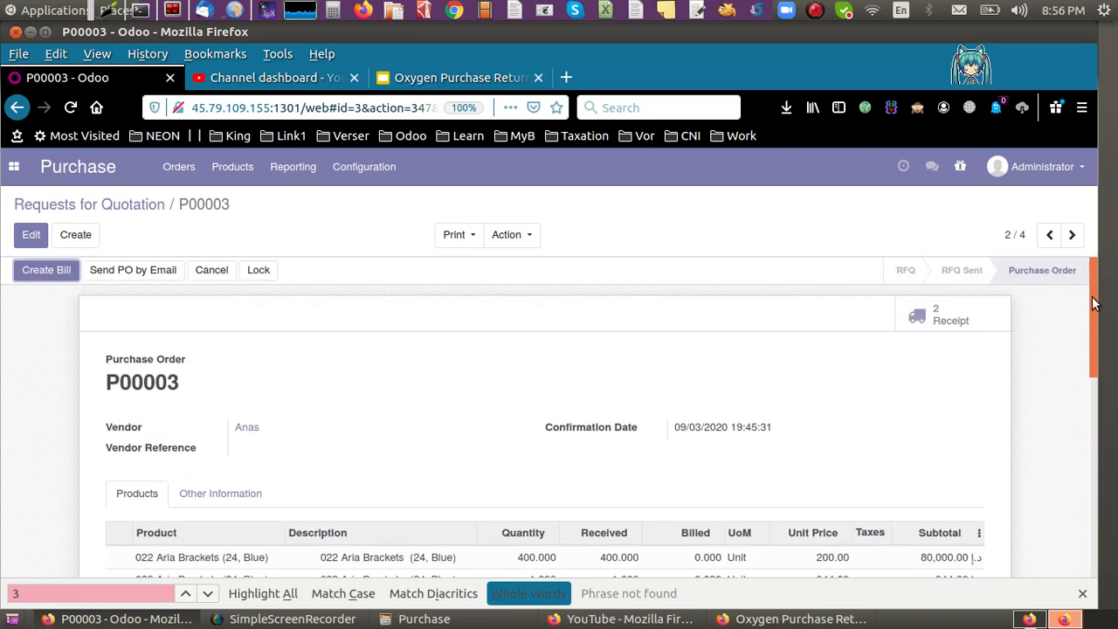
left_click_drag(1096, 304, 1105, 401)
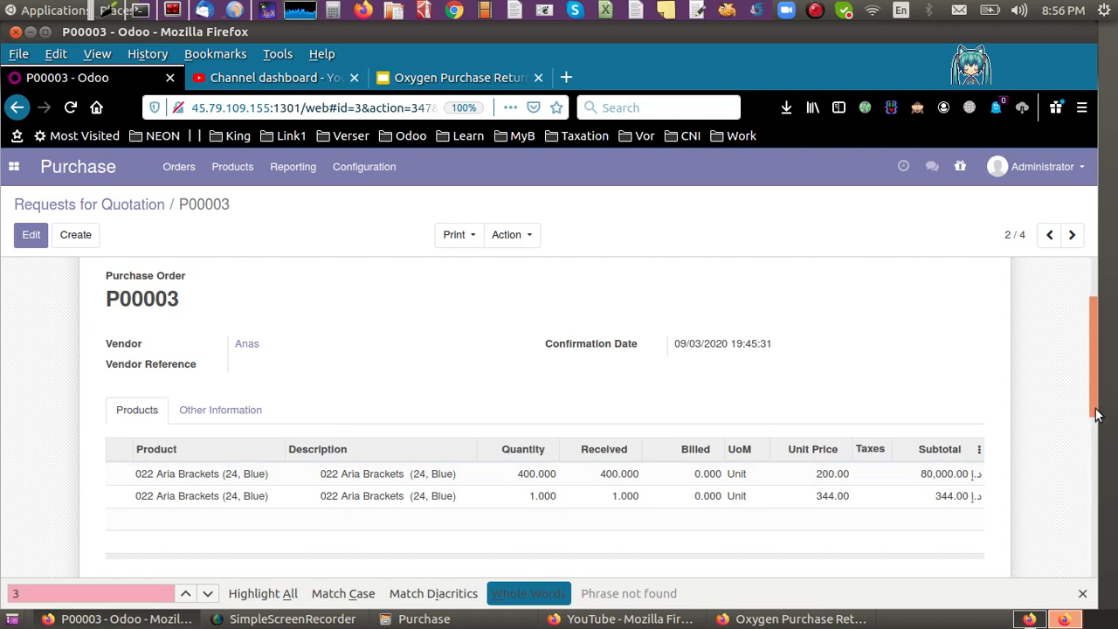
left_click_drag(1099, 412, 1099, 367)
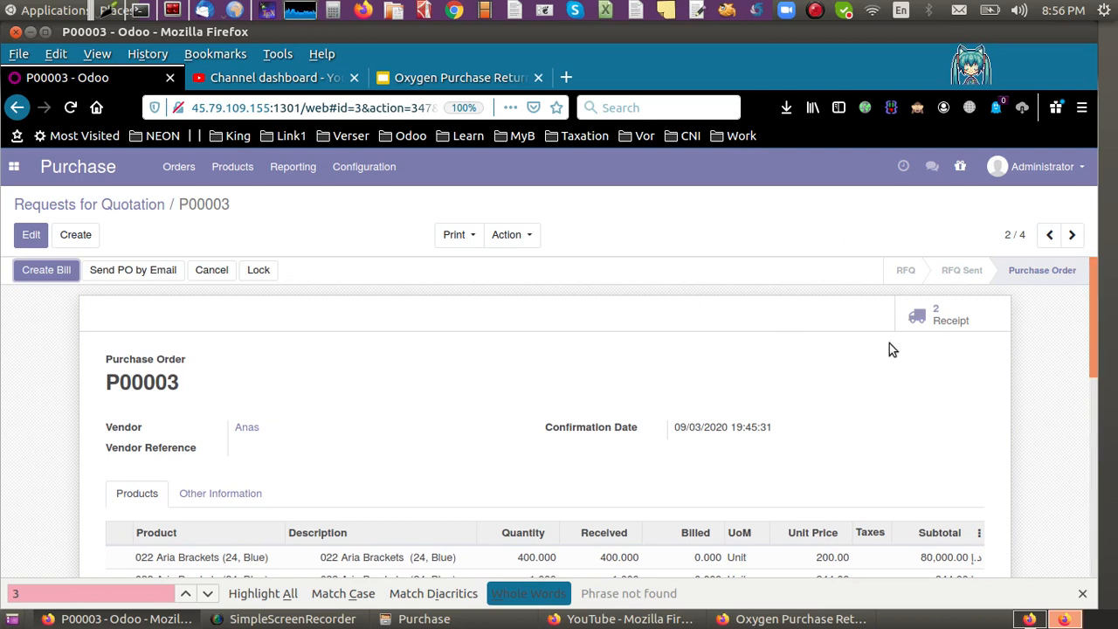
Step: Reopen the 80,344.00 purchase order from the quotations list and open the list of its receipts
left_click(40, 210)
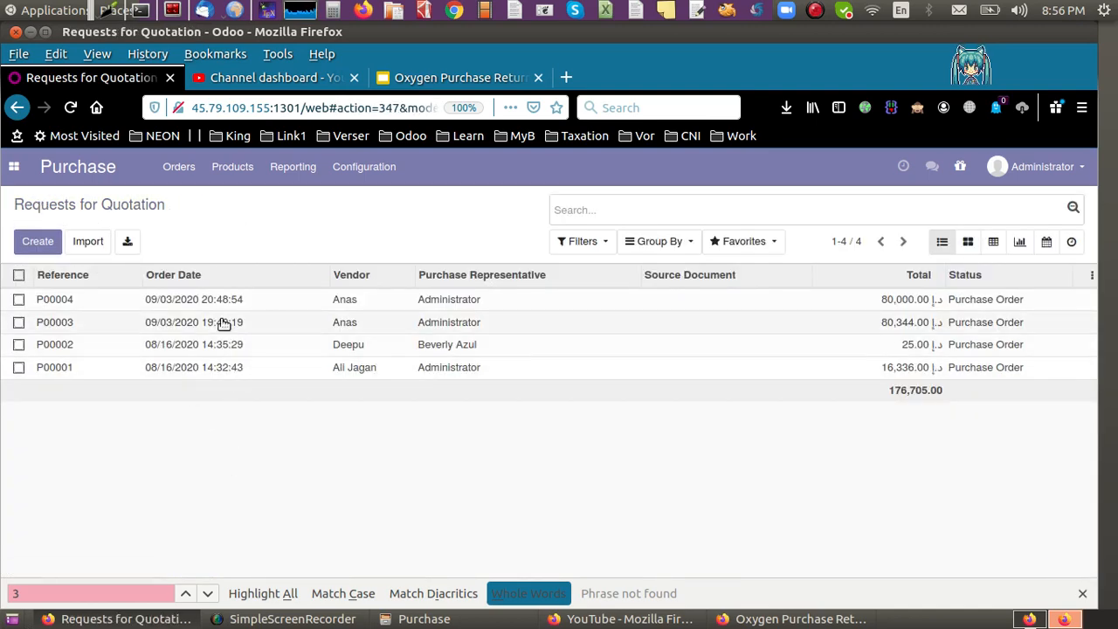
left_click(225, 325)
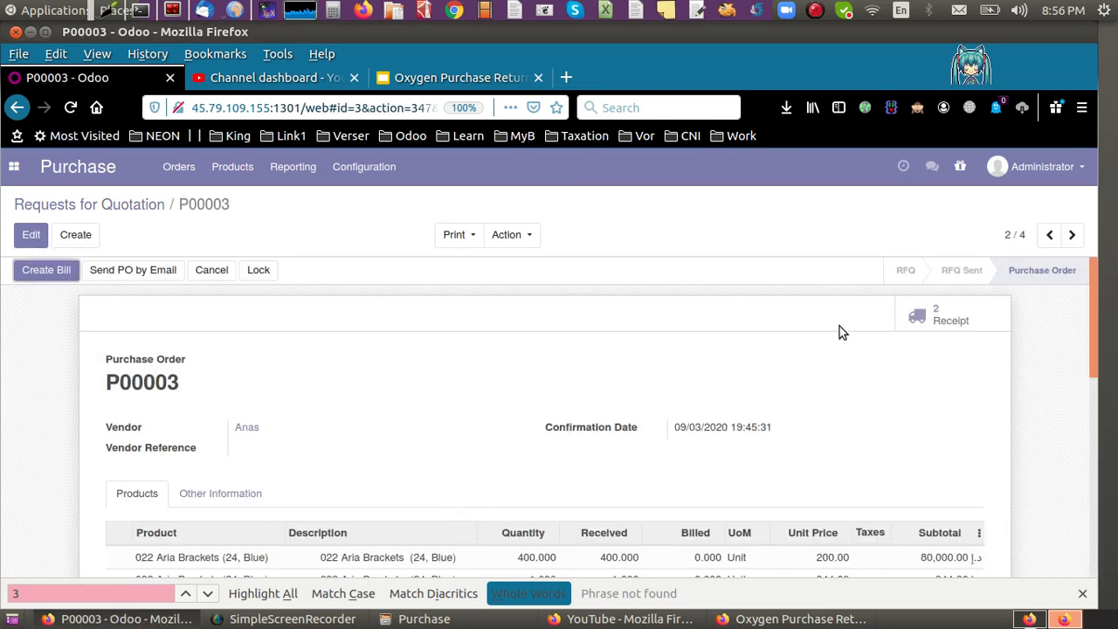
left_click(942, 323)
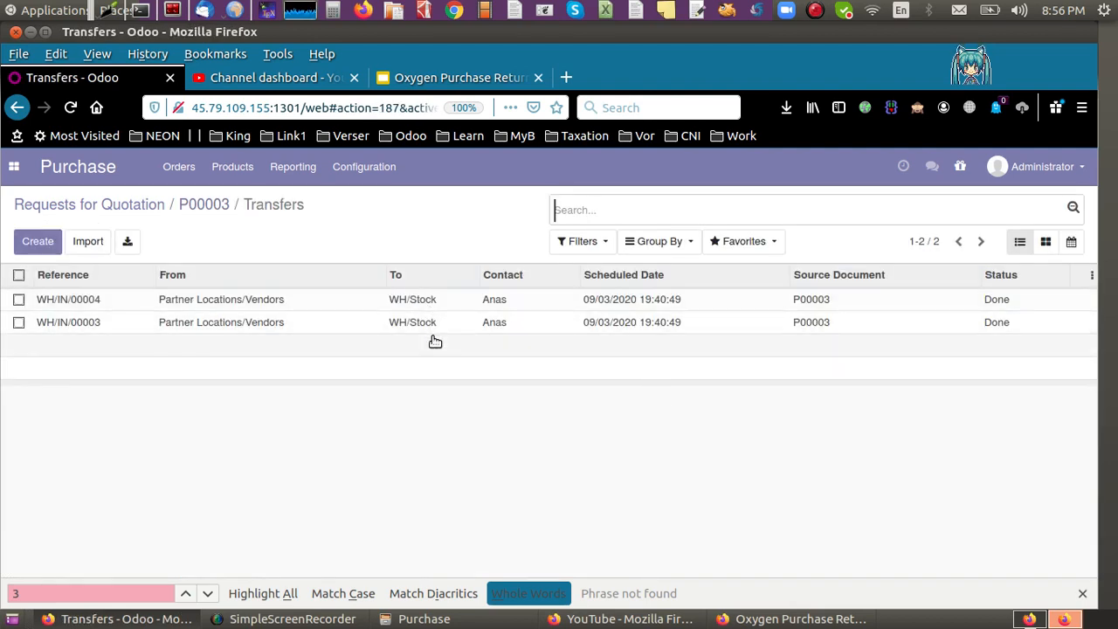
left_click(813, 11)
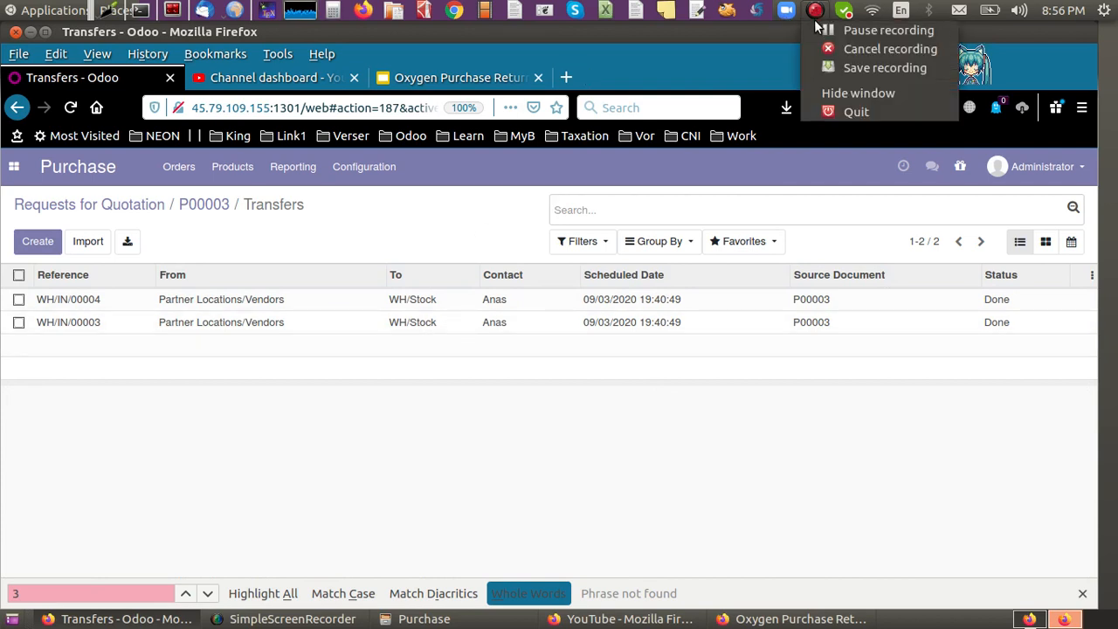
left_click(826, 28)
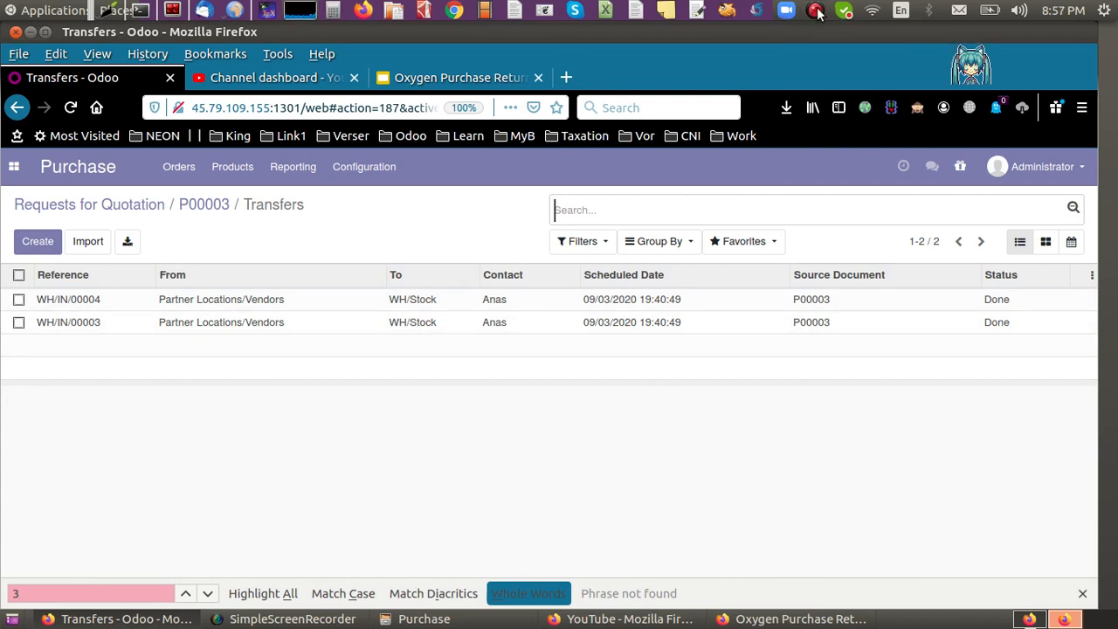
left_click(817, 11)
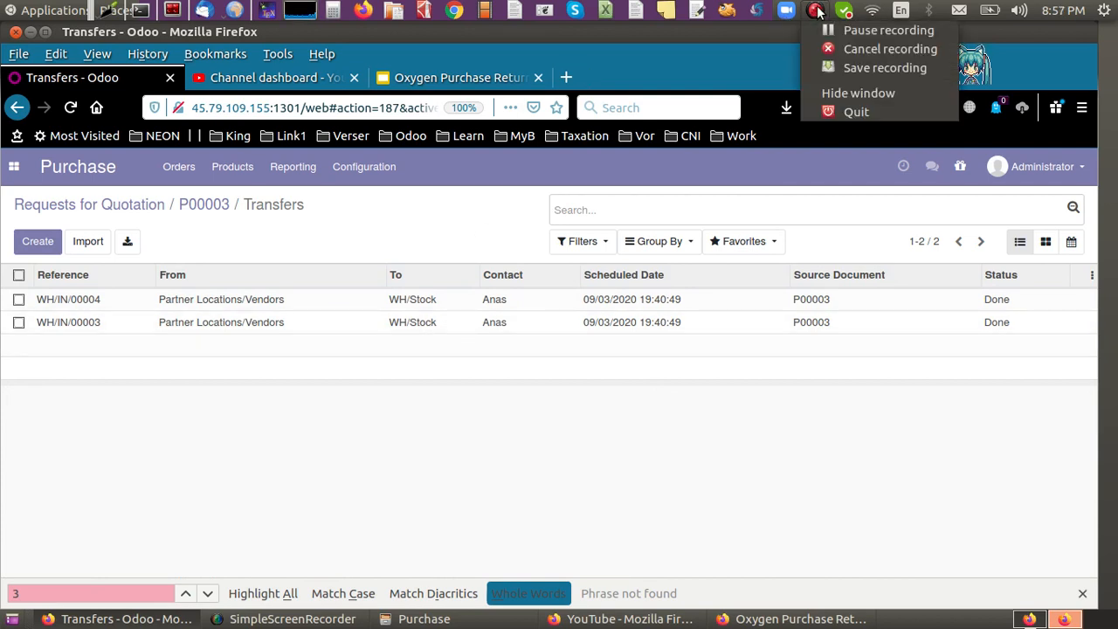
Step: Open the first receipt listed for the purchase order and create a return of 100 units of 022 Aria Brackets (24, Blue)
left_click(828, 29)
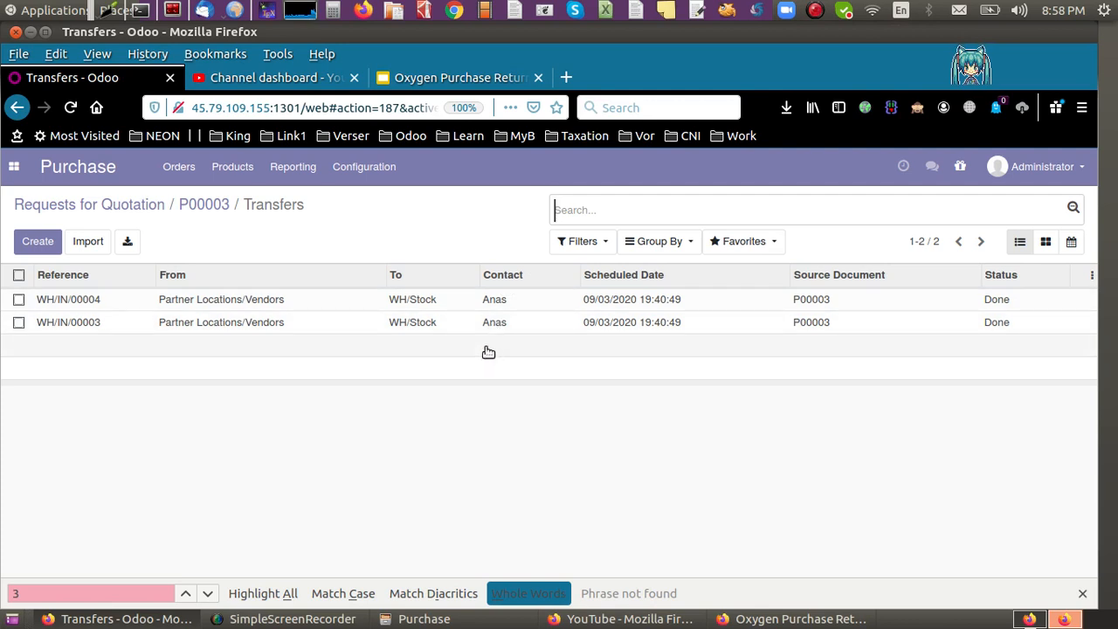
left_click(668, 303)
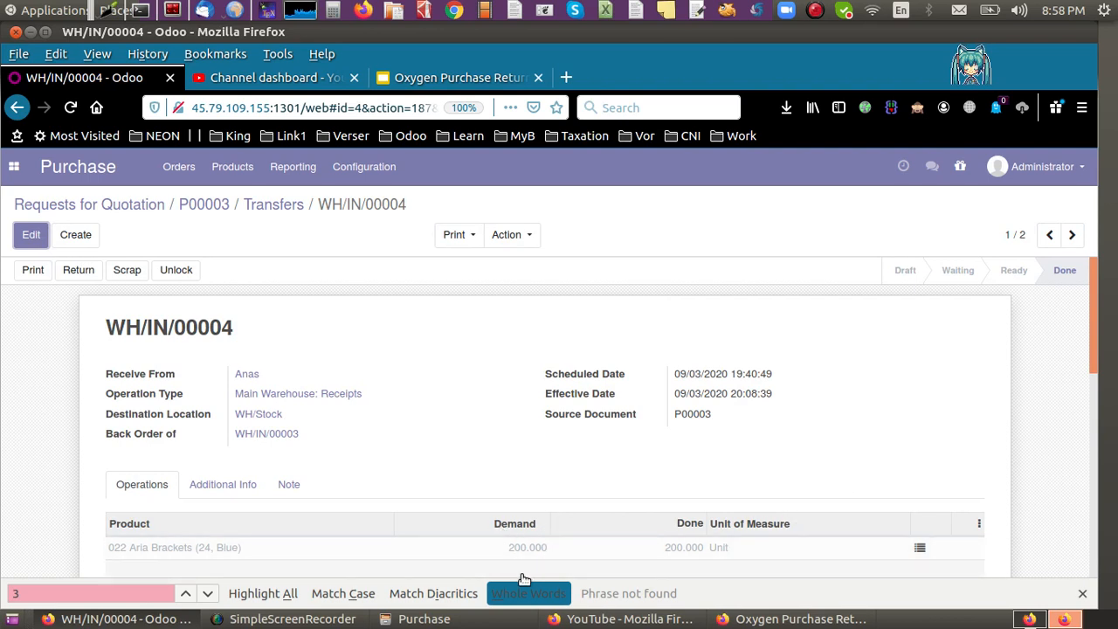
left_click(85, 269)
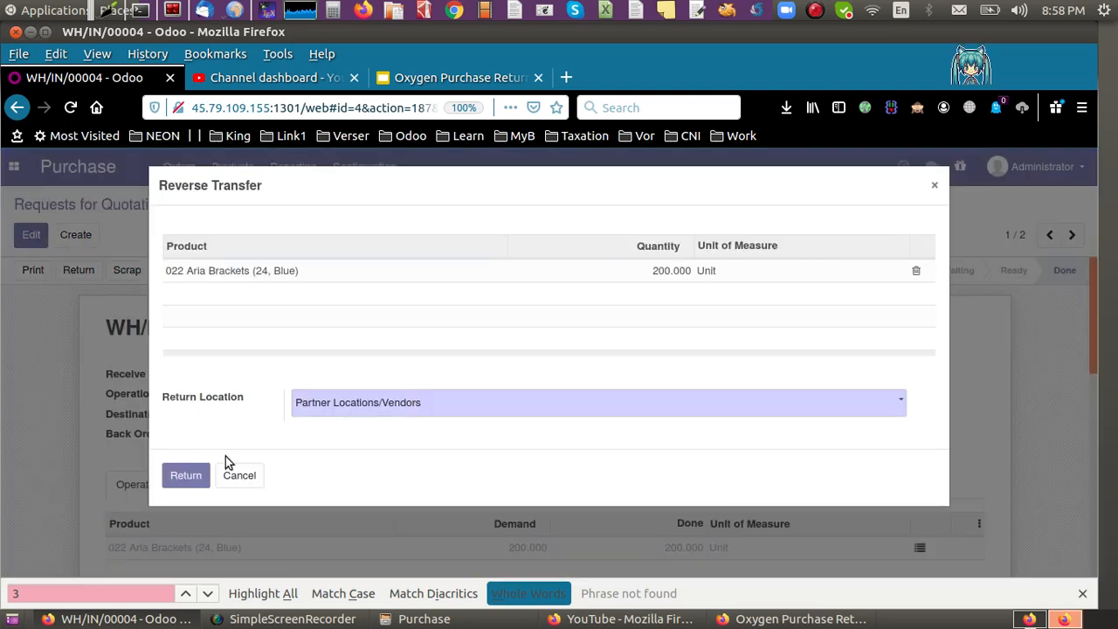
left_click(237, 474)
left_click(70, 271)
left_click(661, 273)
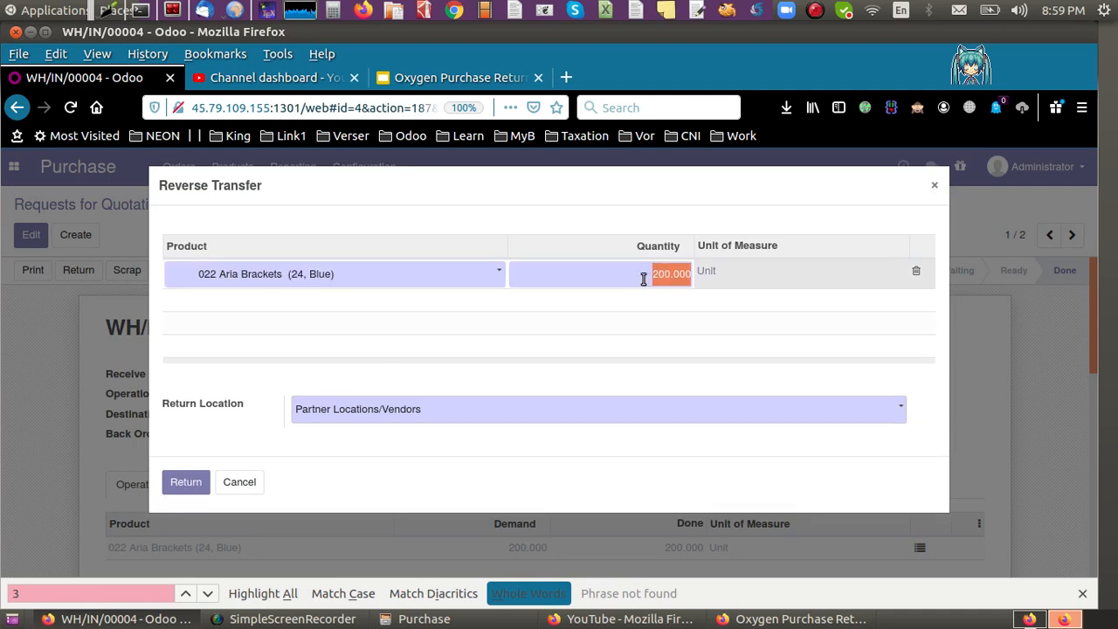
type("100")
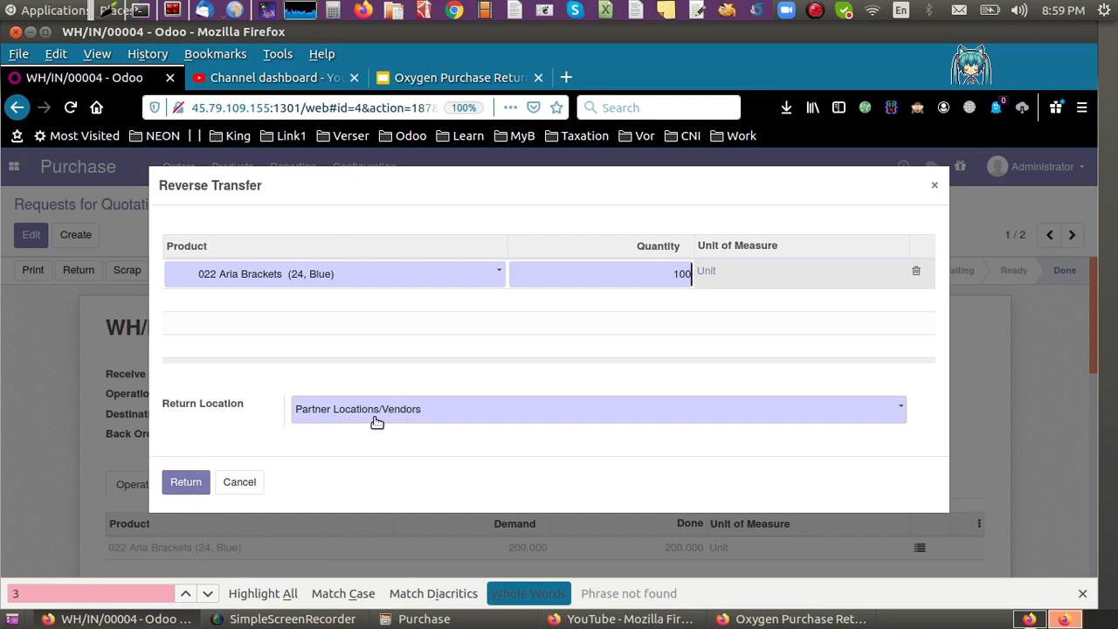
left_click(183, 483)
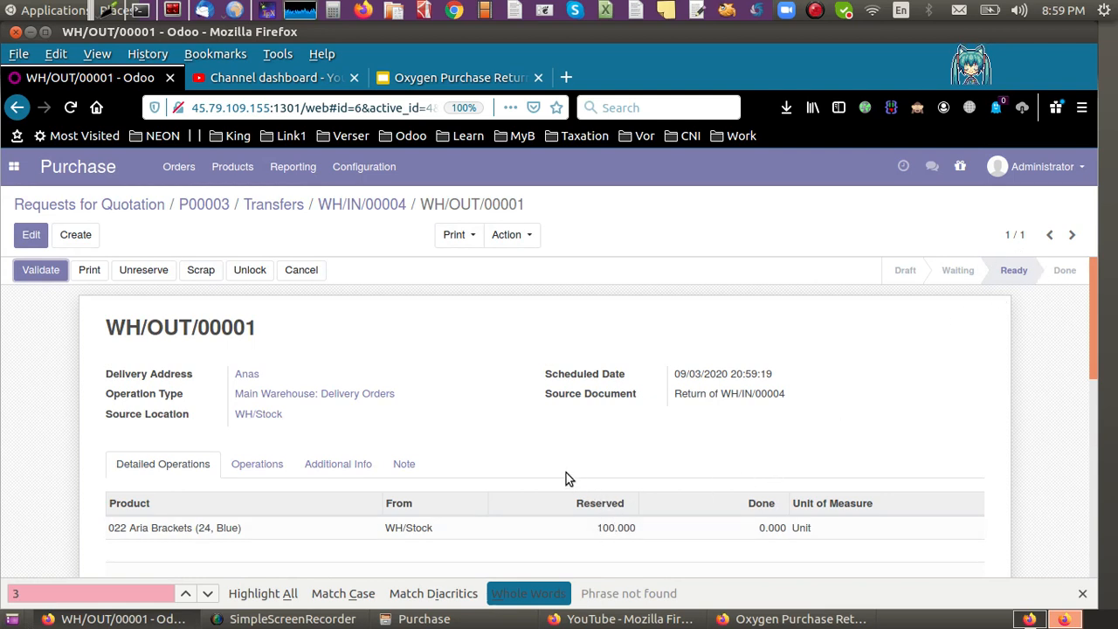
Step: Validate the return delivery order, confirming the SMS message and applying the immediate transfer of all quantities
left_click(815, 11)
left_click(815, 29)
left_click(39, 270)
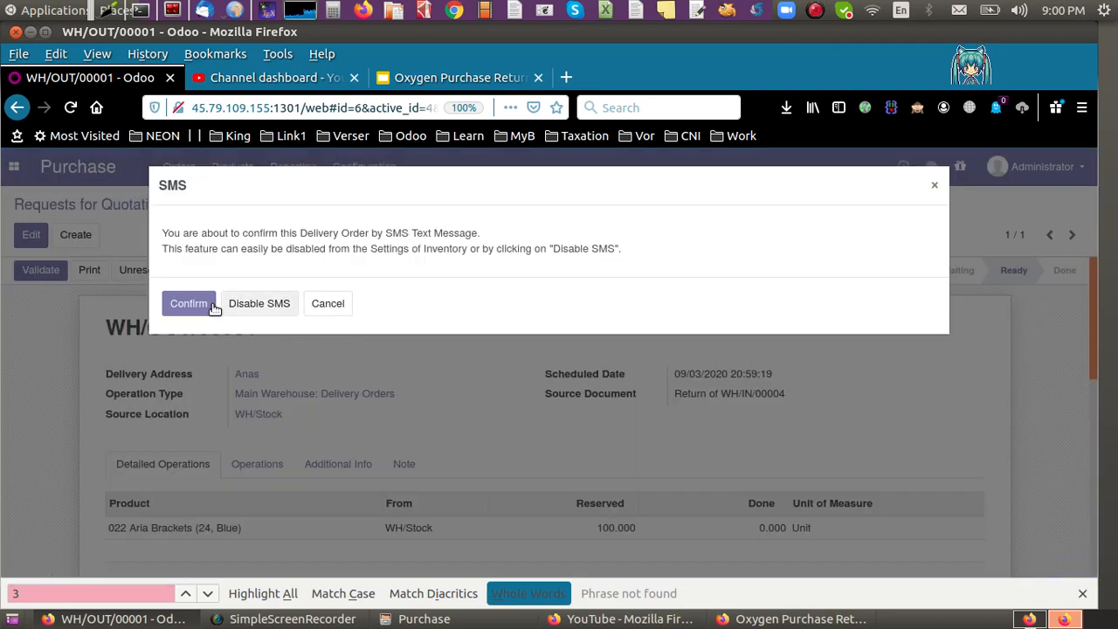
left_click(189, 303)
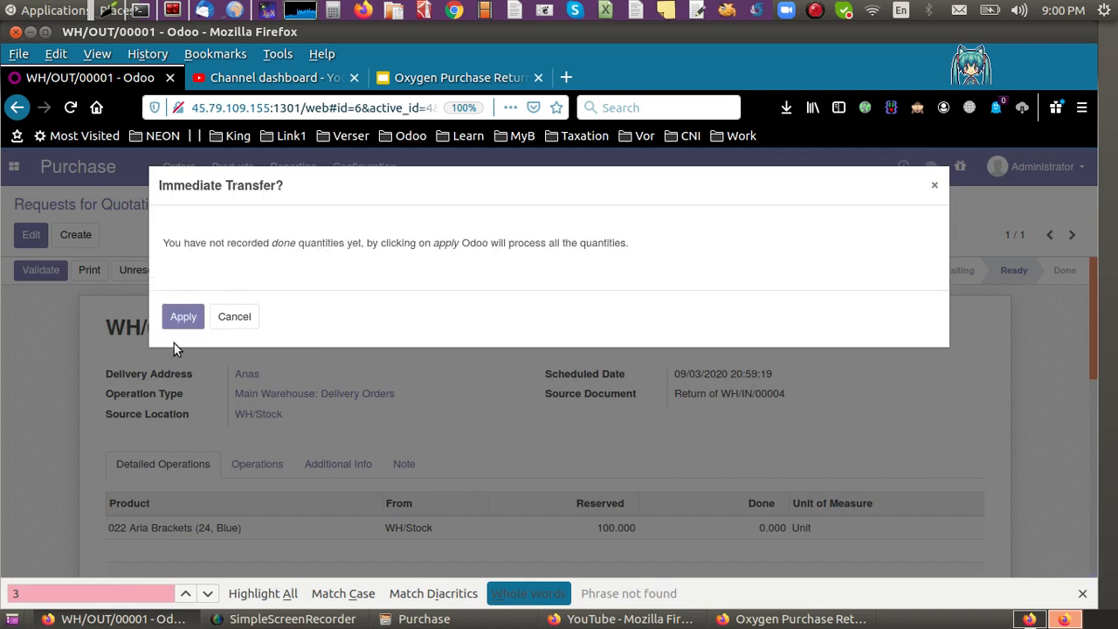
left_click(180, 320)
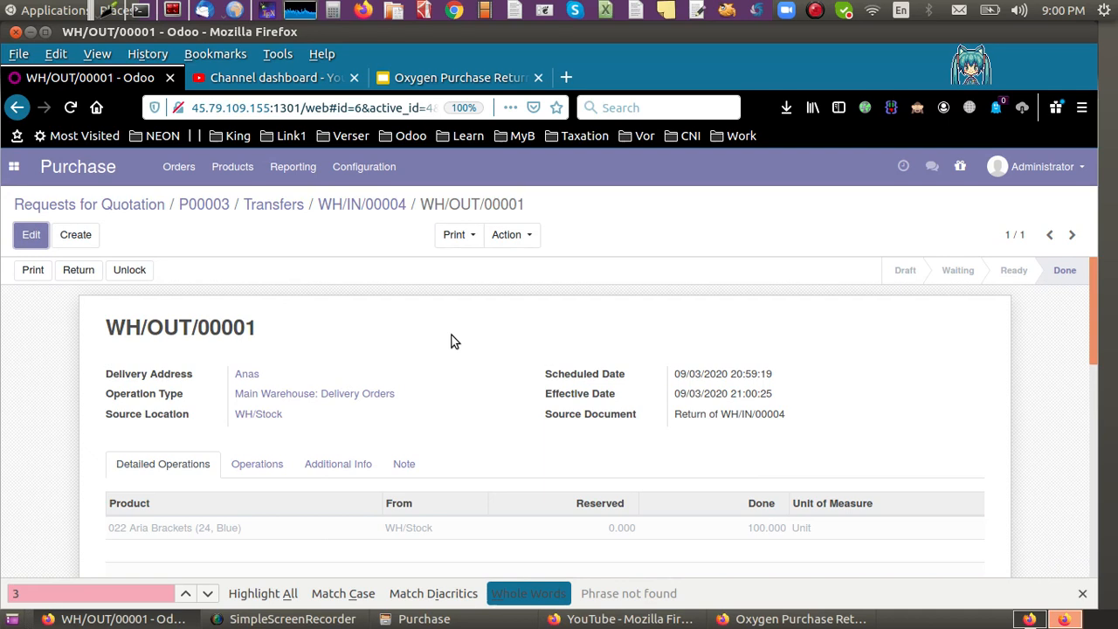
Step: Go back to the 80,344.00 purchase order and check the first line's received quantity and the stock of its product
left_click(208, 206)
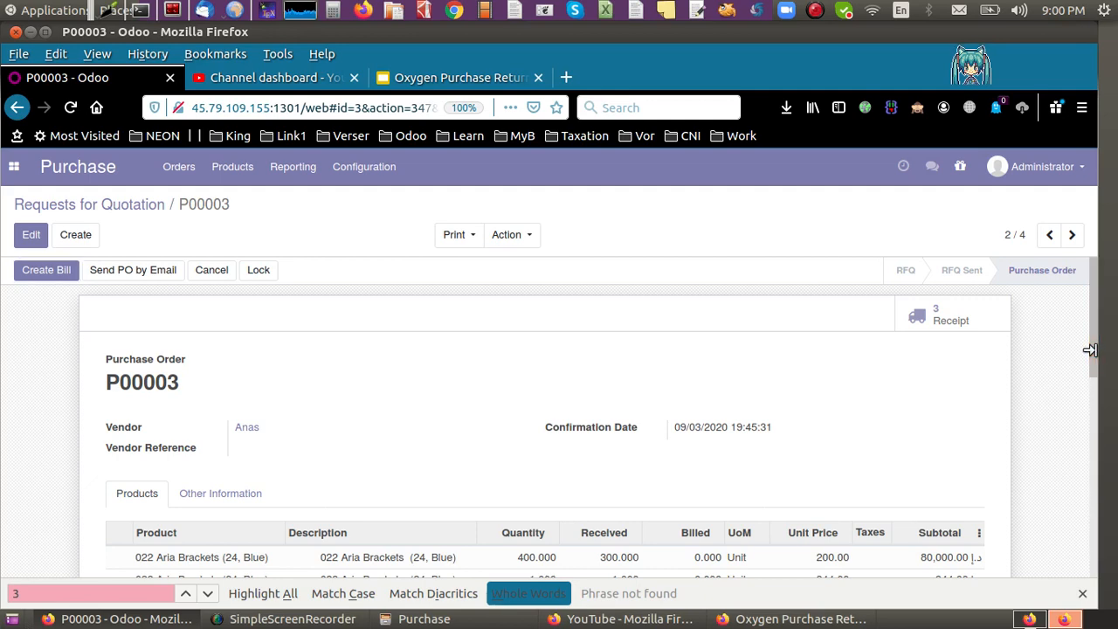
left_click_drag(1098, 356, 1061, 452)
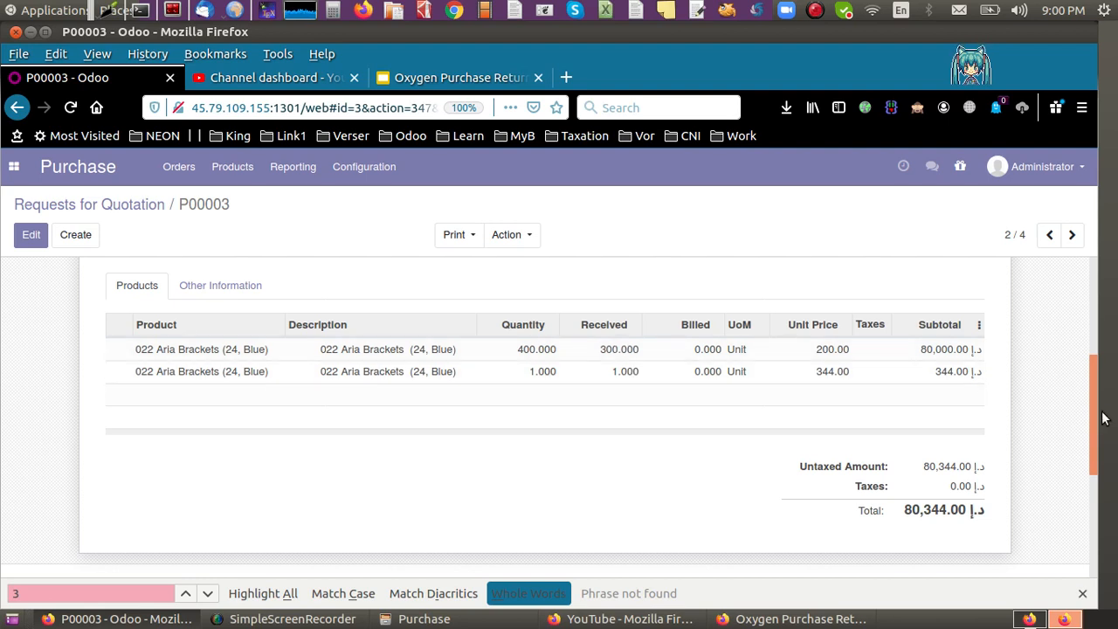
left_click(223, 354)
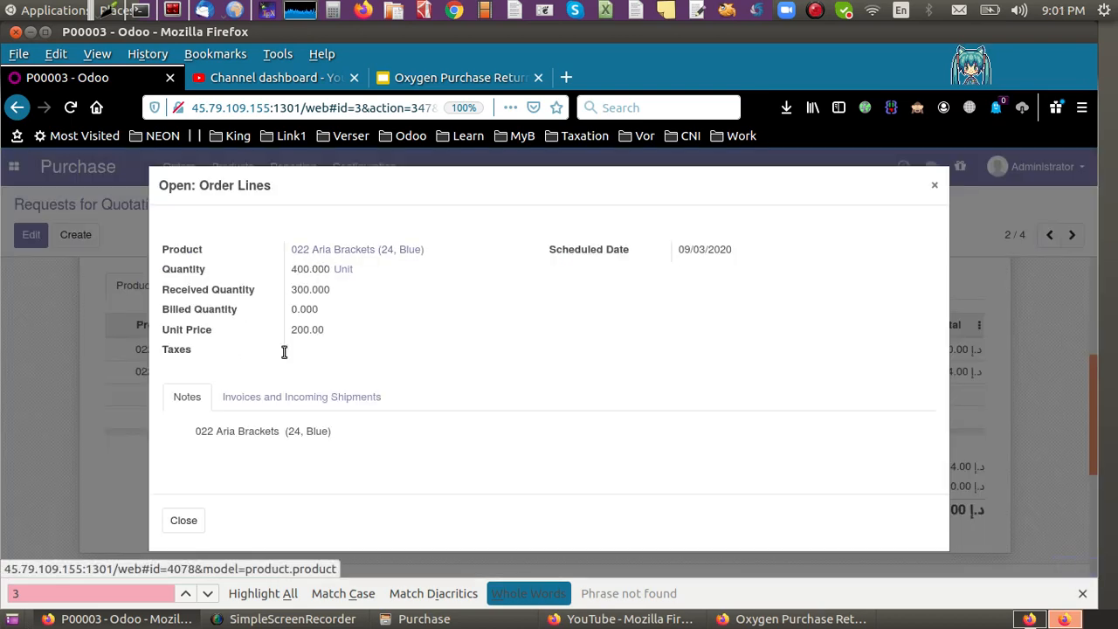
left_click(183, 524)
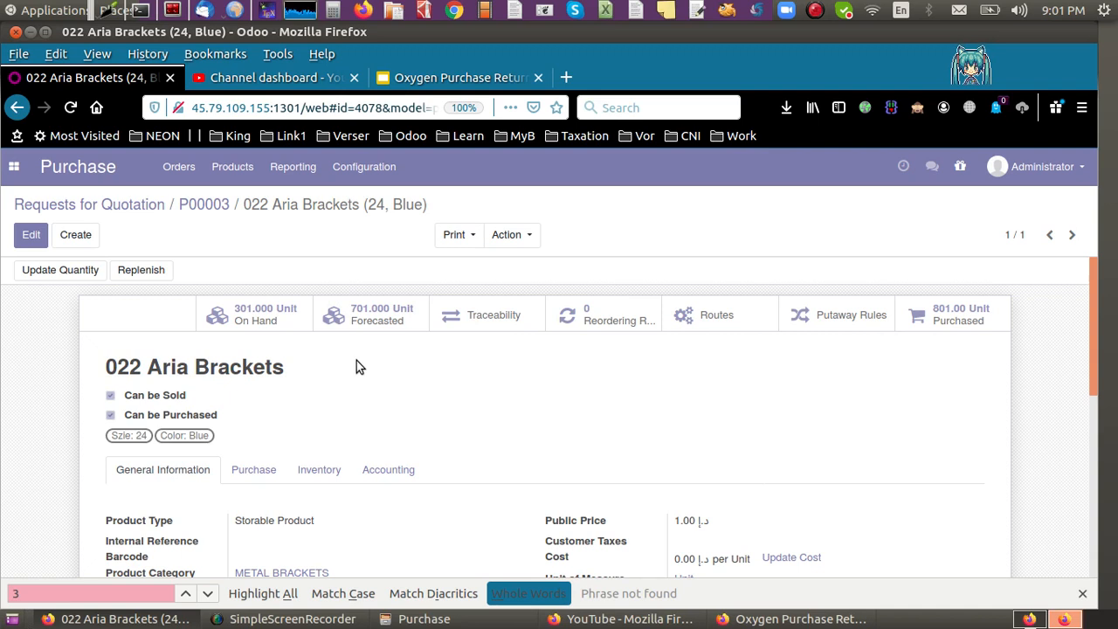
Step: Return from the product page to the purchase order and review the ordered, received and billed quantities of its lines
left_click(200, 213)
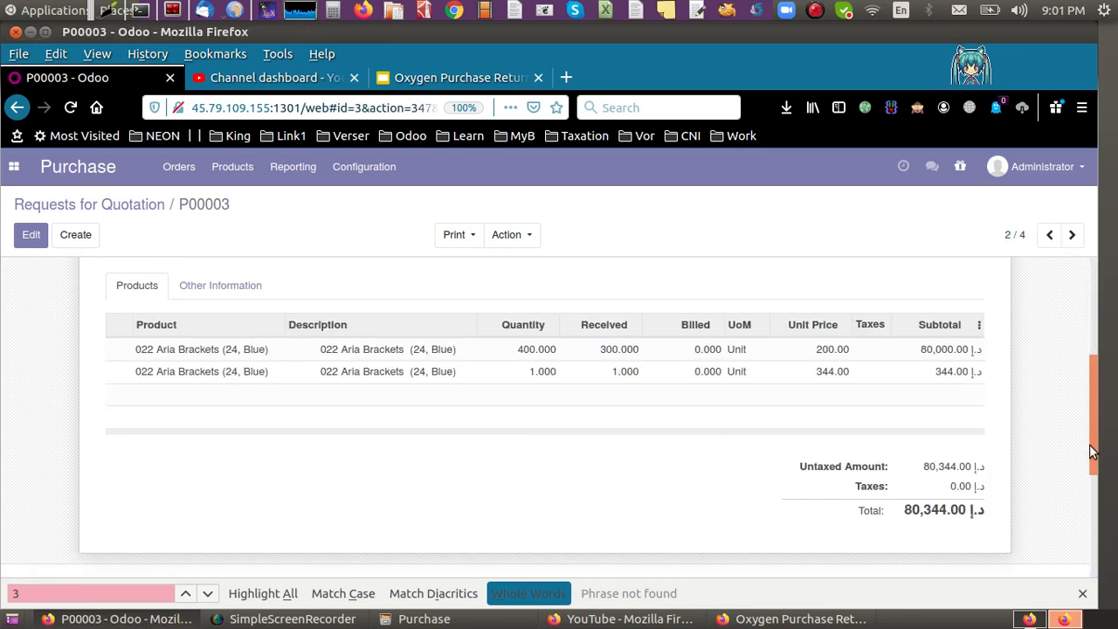
left_click_drag(1092, 449, 1090, 337)
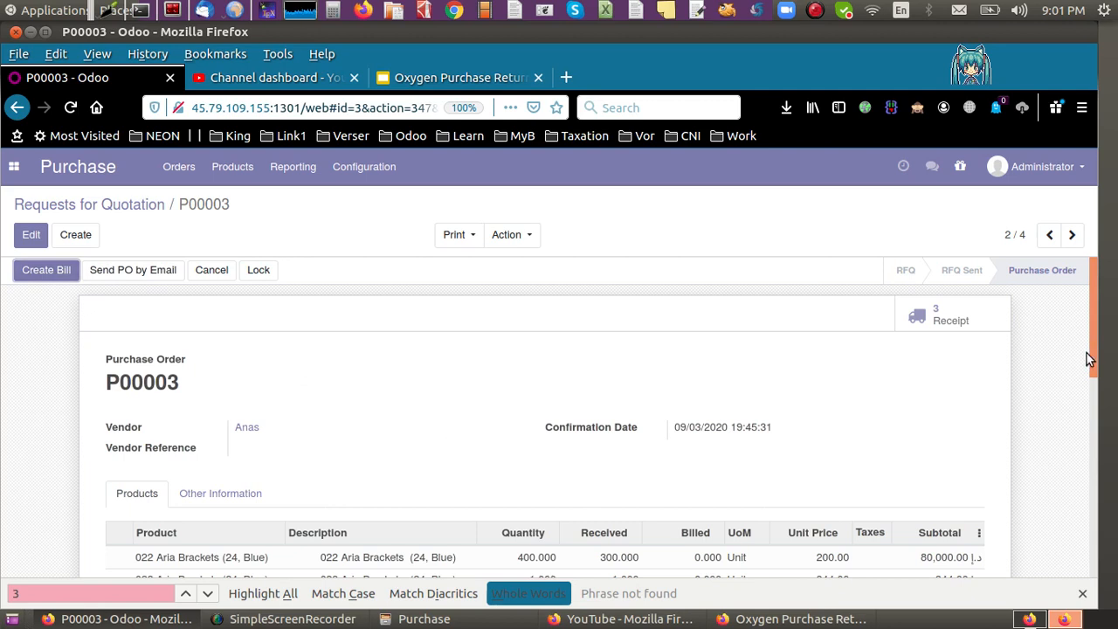
left_click_drag(1090, 358, 1069, 399)
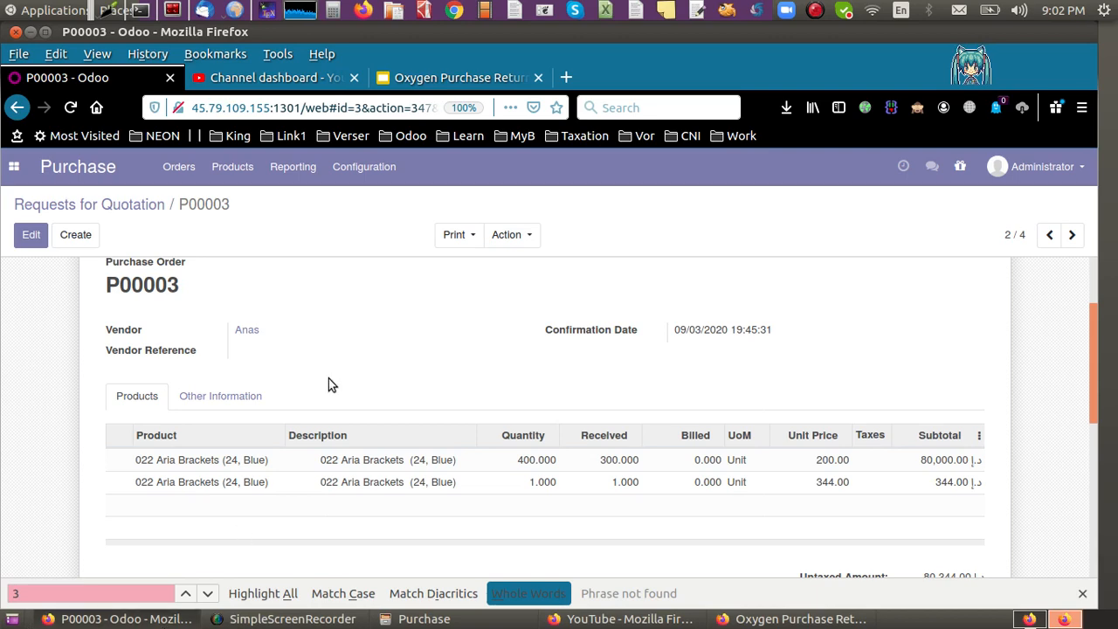
Step: Switch to the Google Slides presentation to reread the Purchase Return cases, and return to the beginning of the Odoo purchase order
left_click(827, 617)
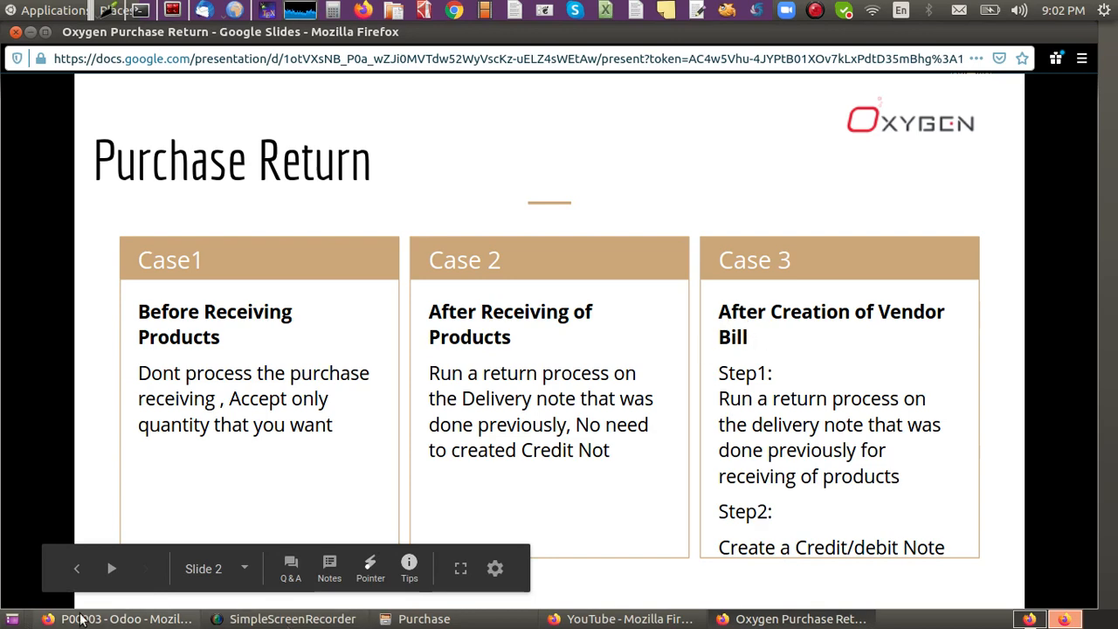
left_click(102, 622)
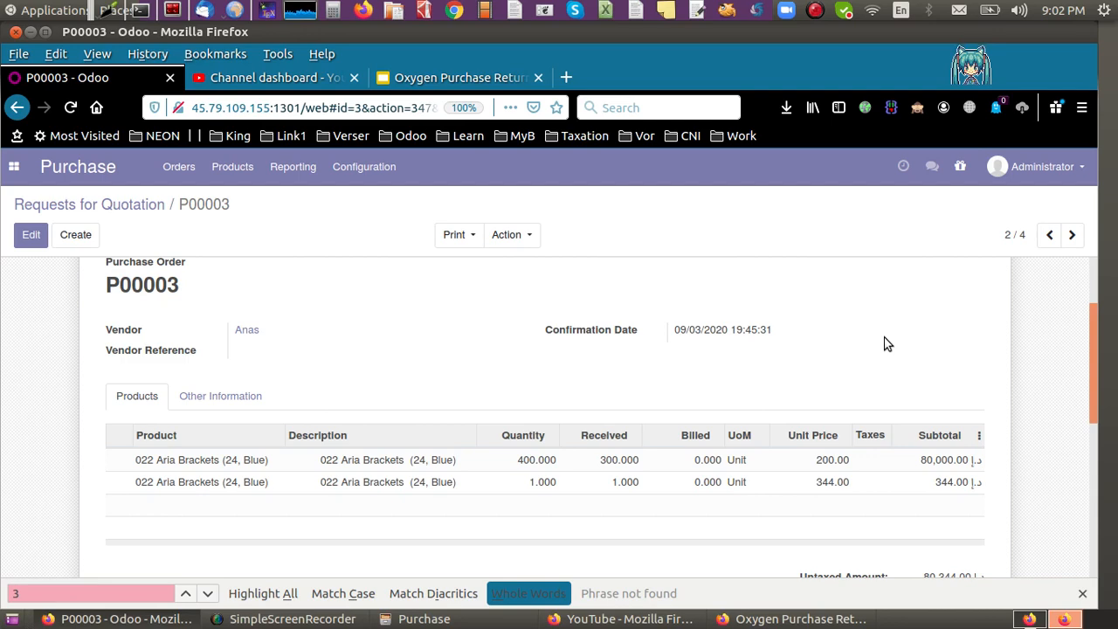
mouse_move(1095, 367)
left_mouse_down()
mouse_move(1097, 320)
mouse_move(1080, 352)
left_mouse_up()
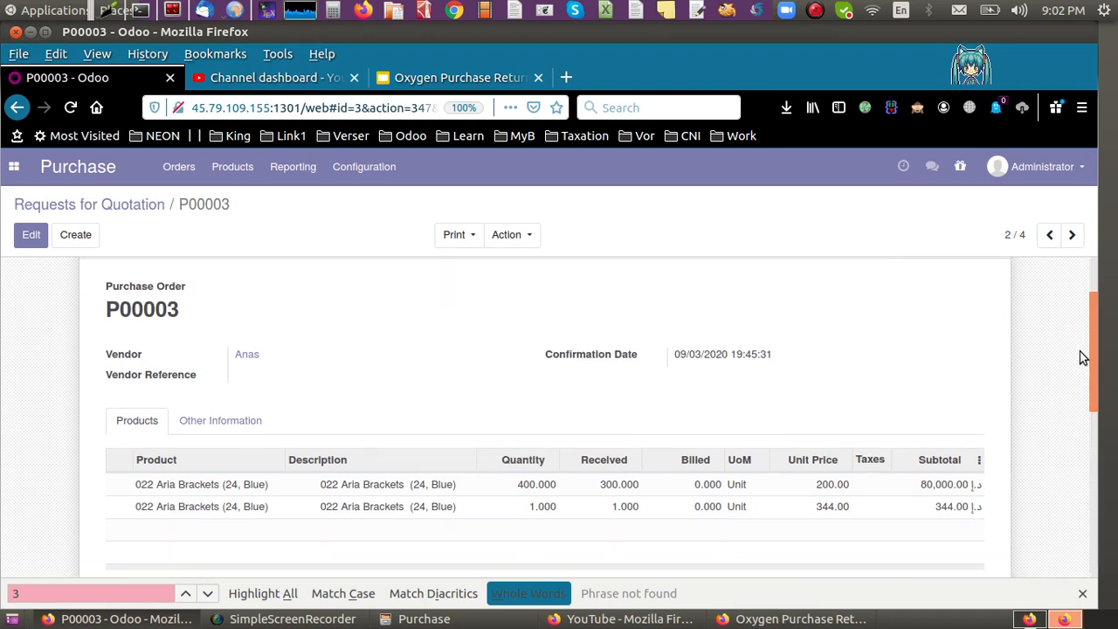
left_click_drag(1092, 370, 1093, 346)
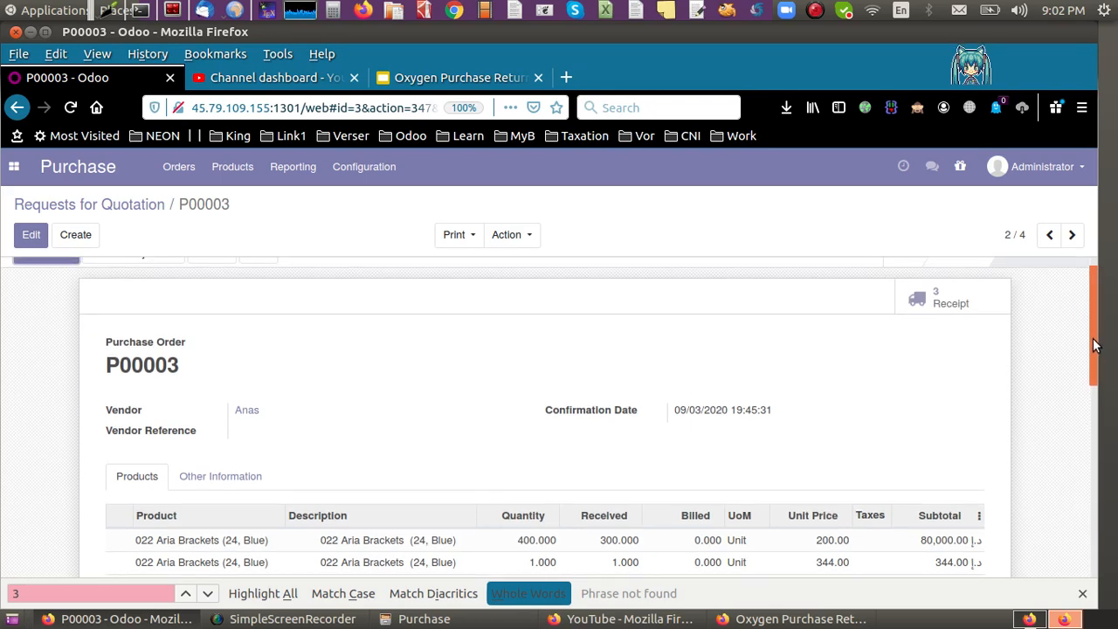
left_click_drag(1095, 345, 1095, 336)
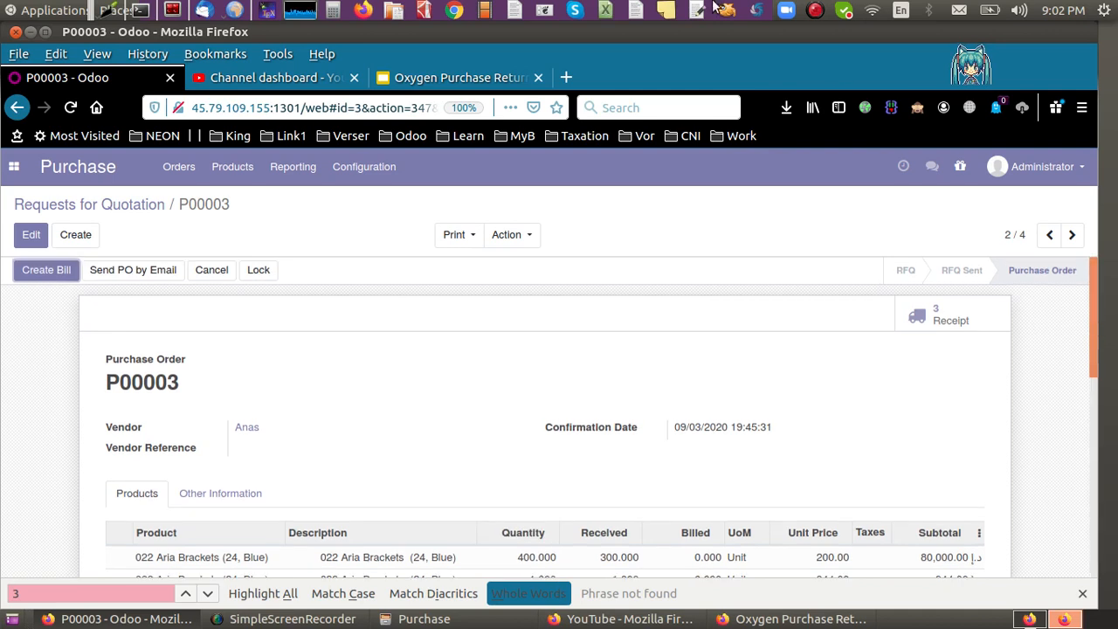